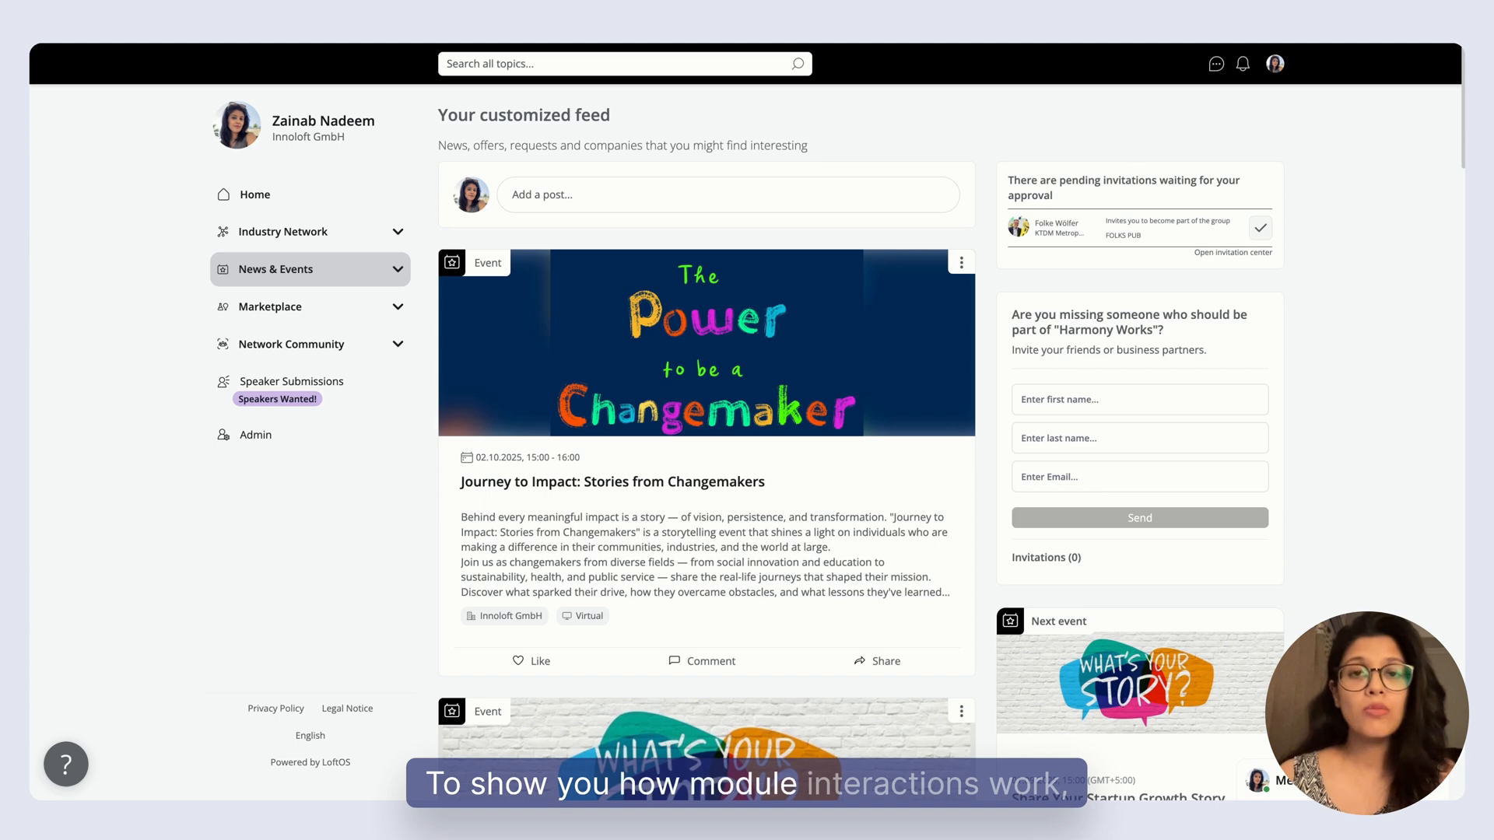
Open the Events list under News & Events to view the upcoming events.
left_click(333, 275)
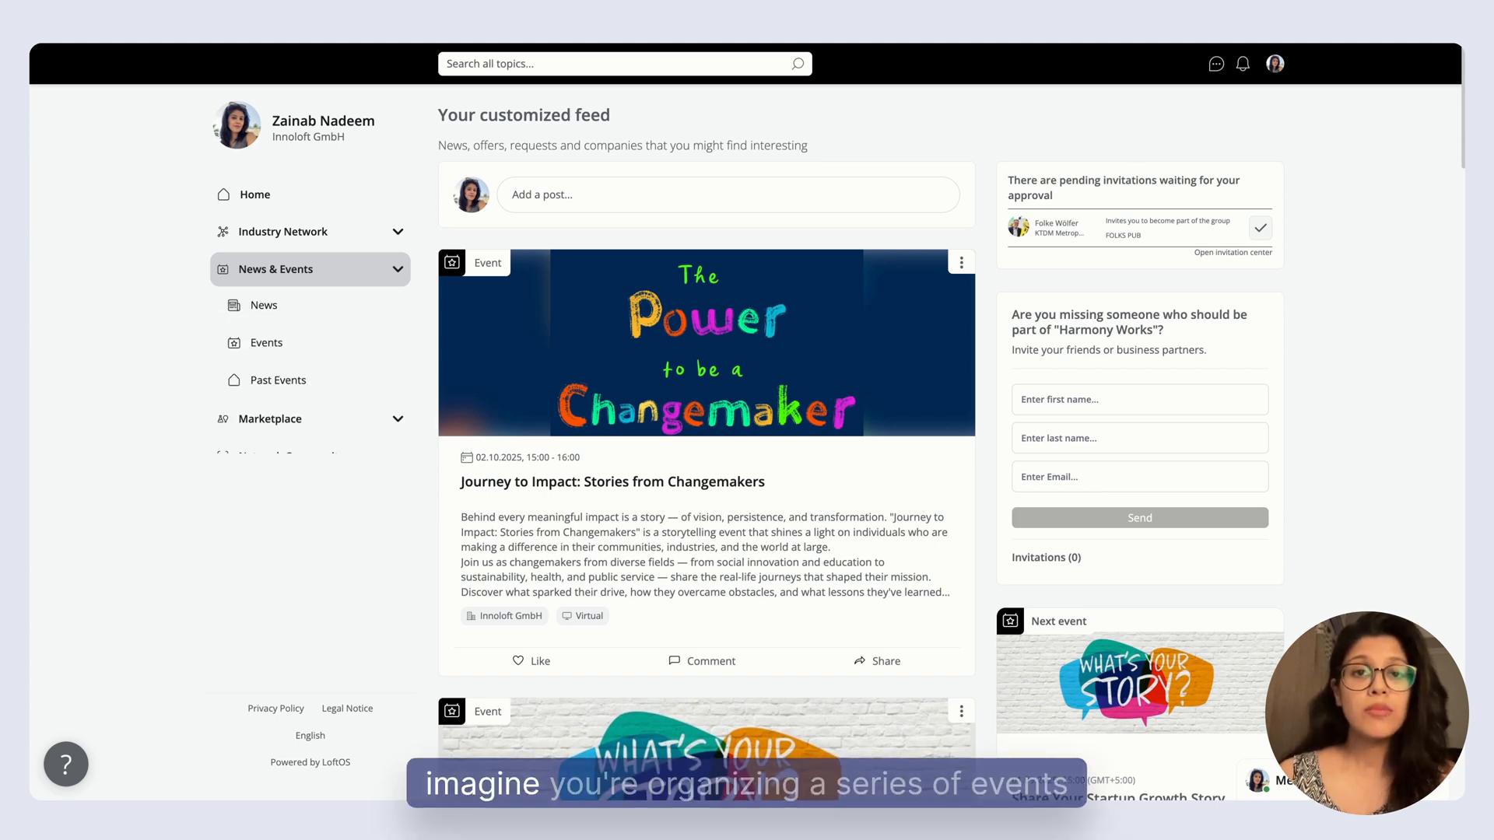
left_click(334, 336)
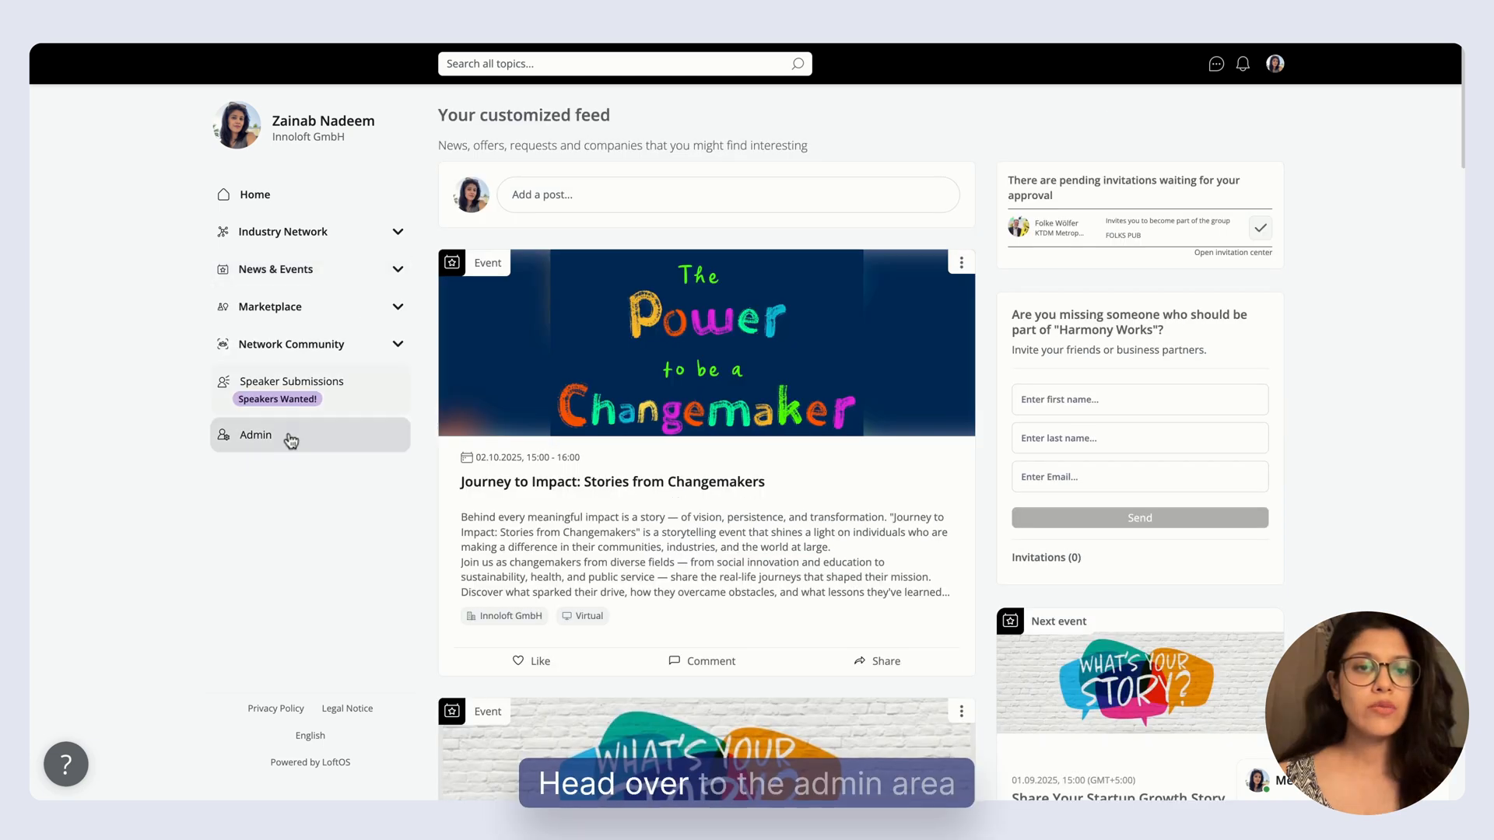
Open the Speaker Submissions module from the admin area's modules and go to its editor.
left_click(289, 438)
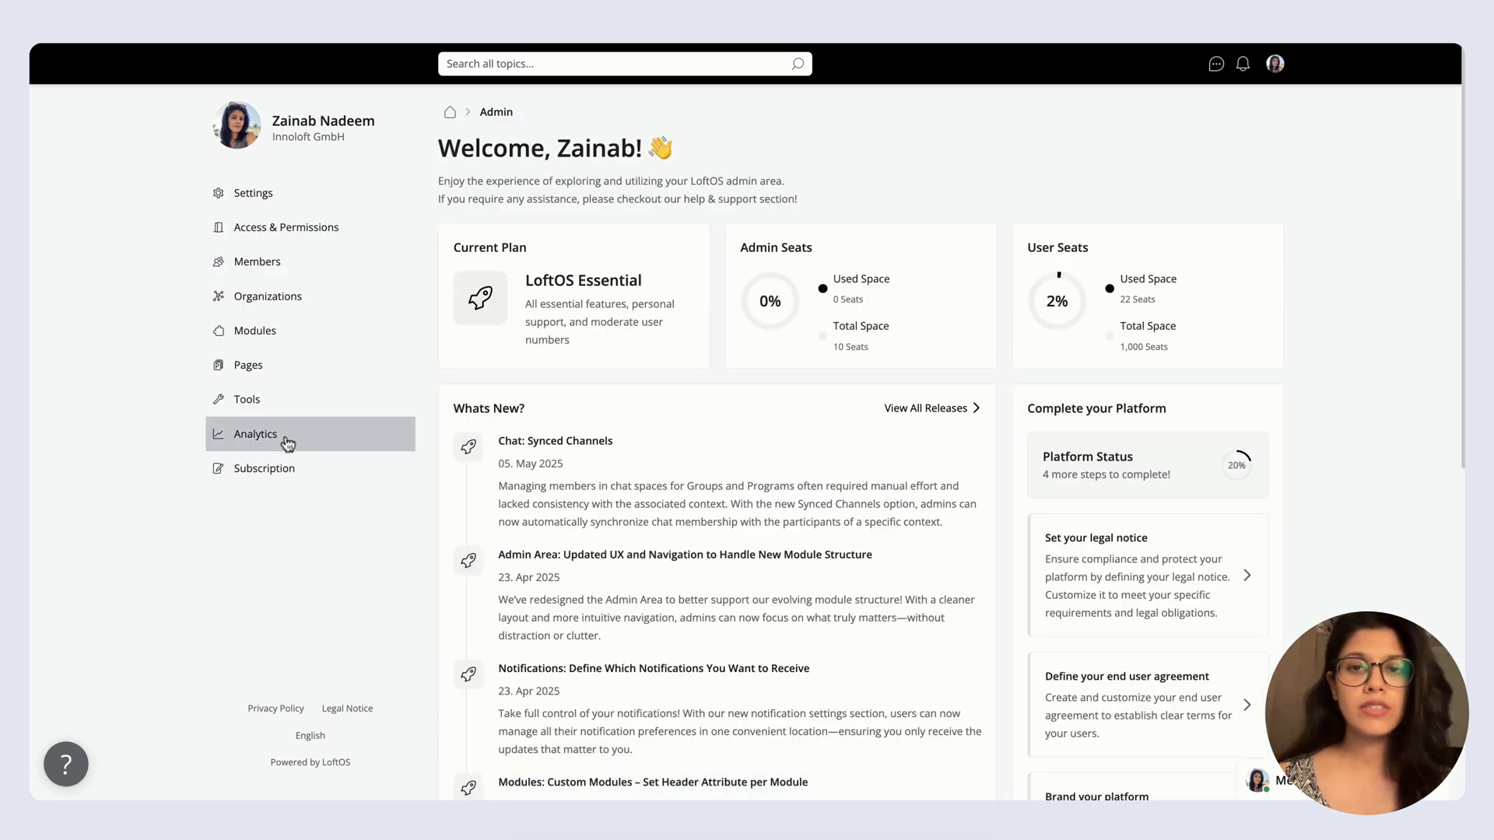
left_click(261, 330)
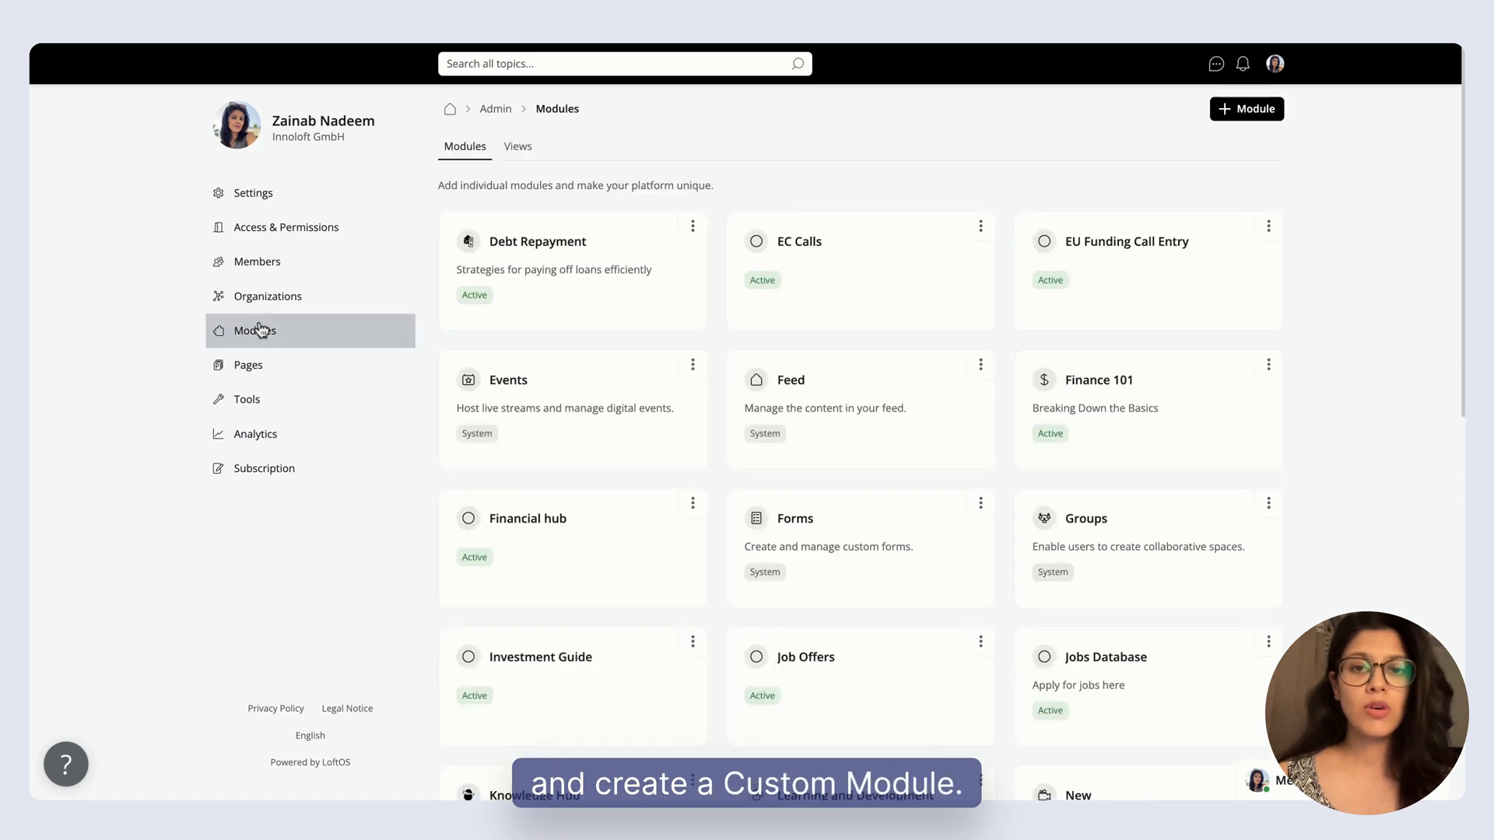
scroll(1220, 404, "down", 10)
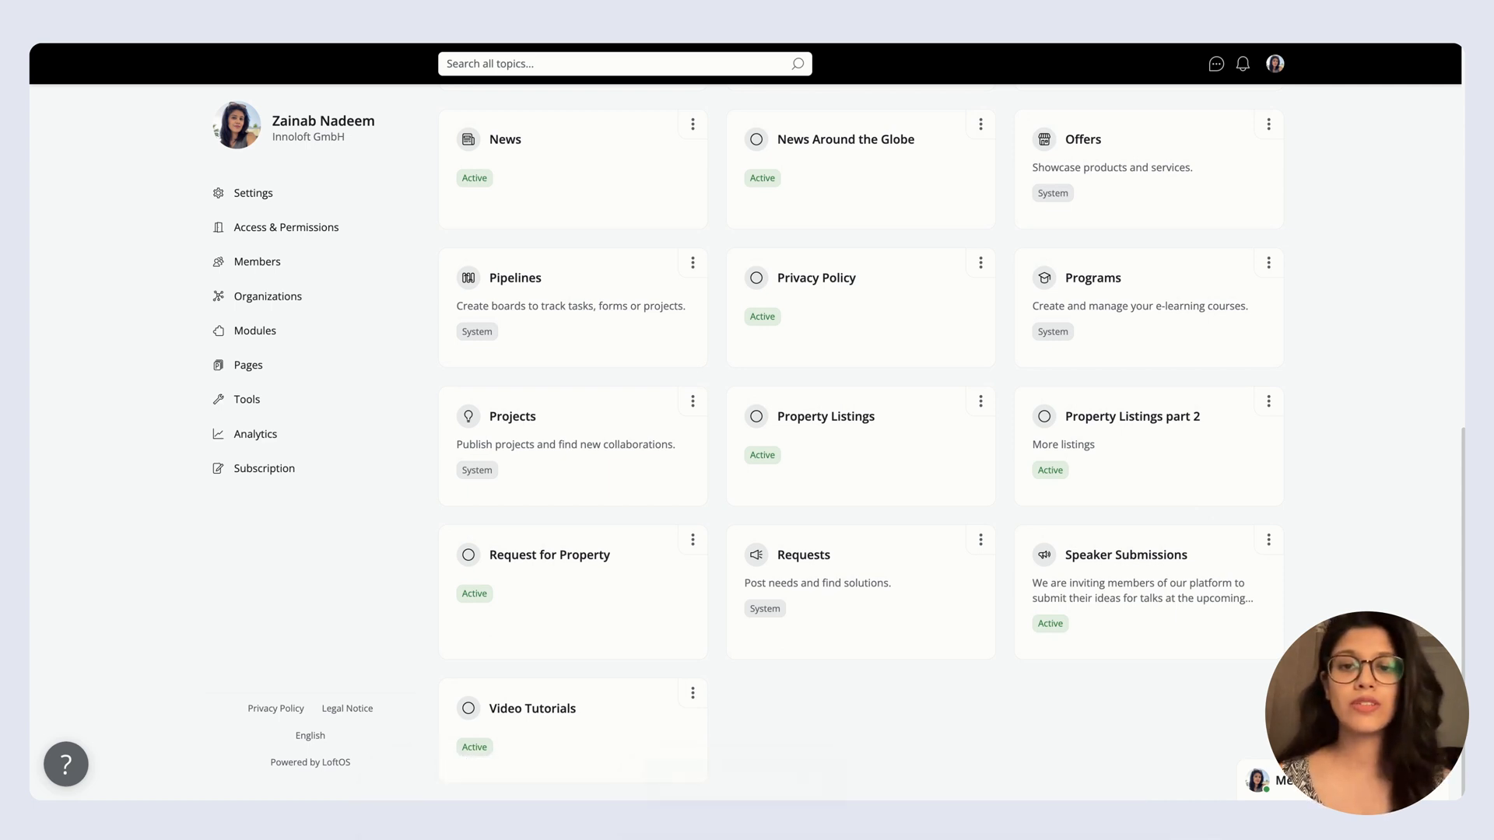
left_click(1177, 598)
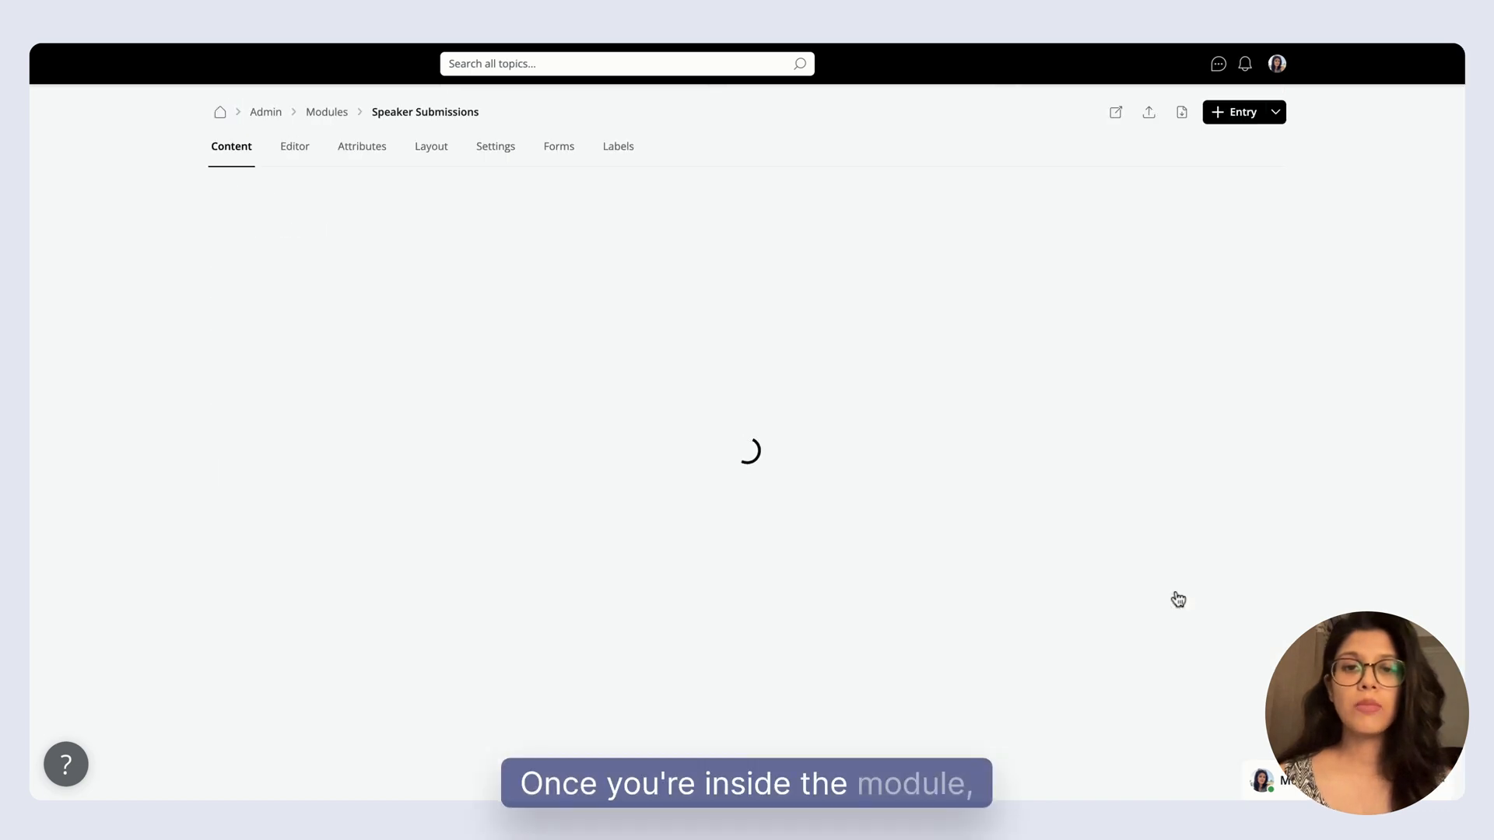
left_click(291, 150)
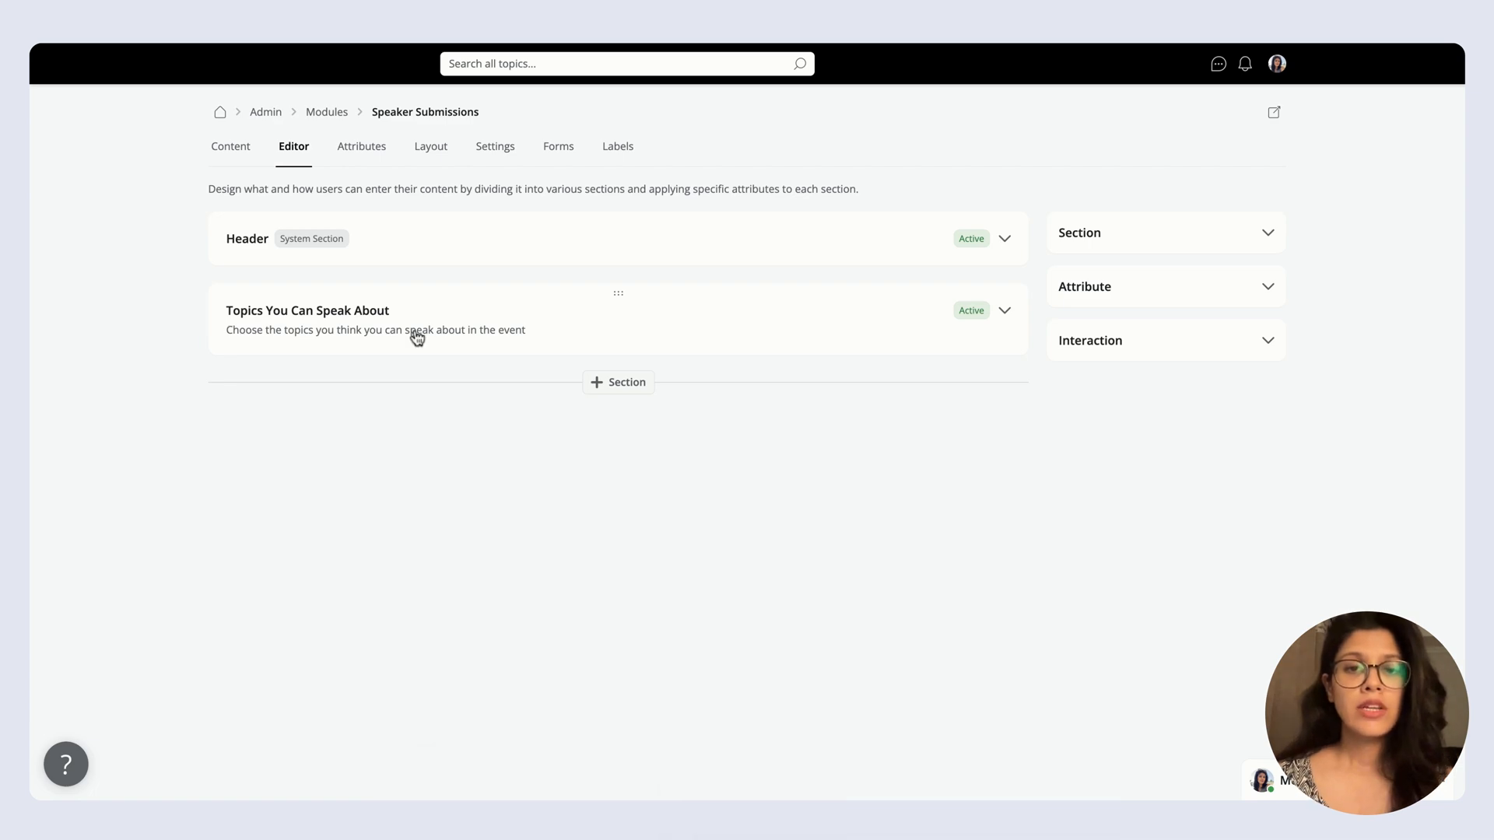
Examine the topics and target audience options in the Topics You Can Speak About section.
left_click(463, 315)
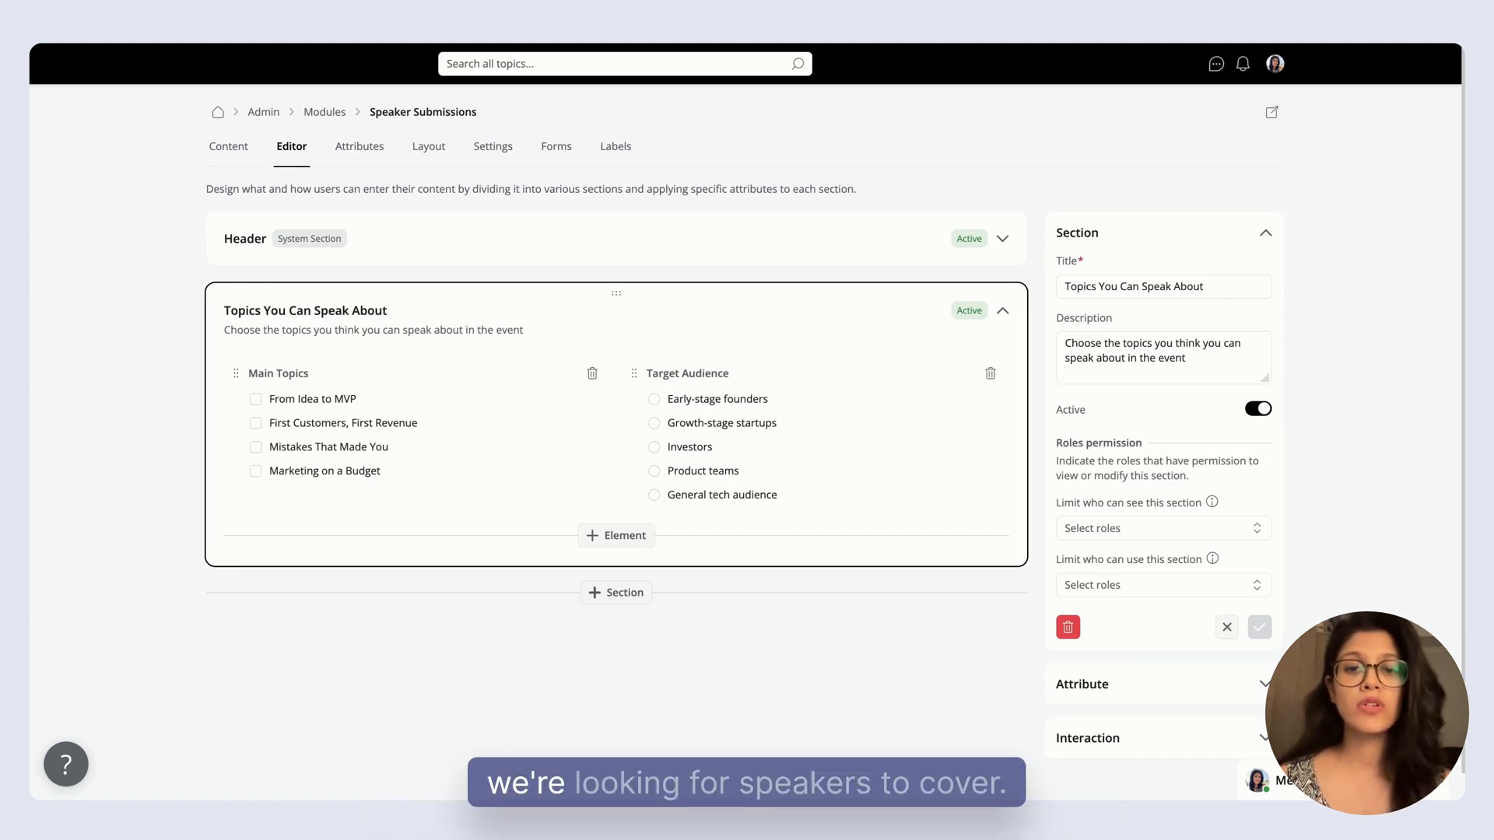
left_click(693, 511)
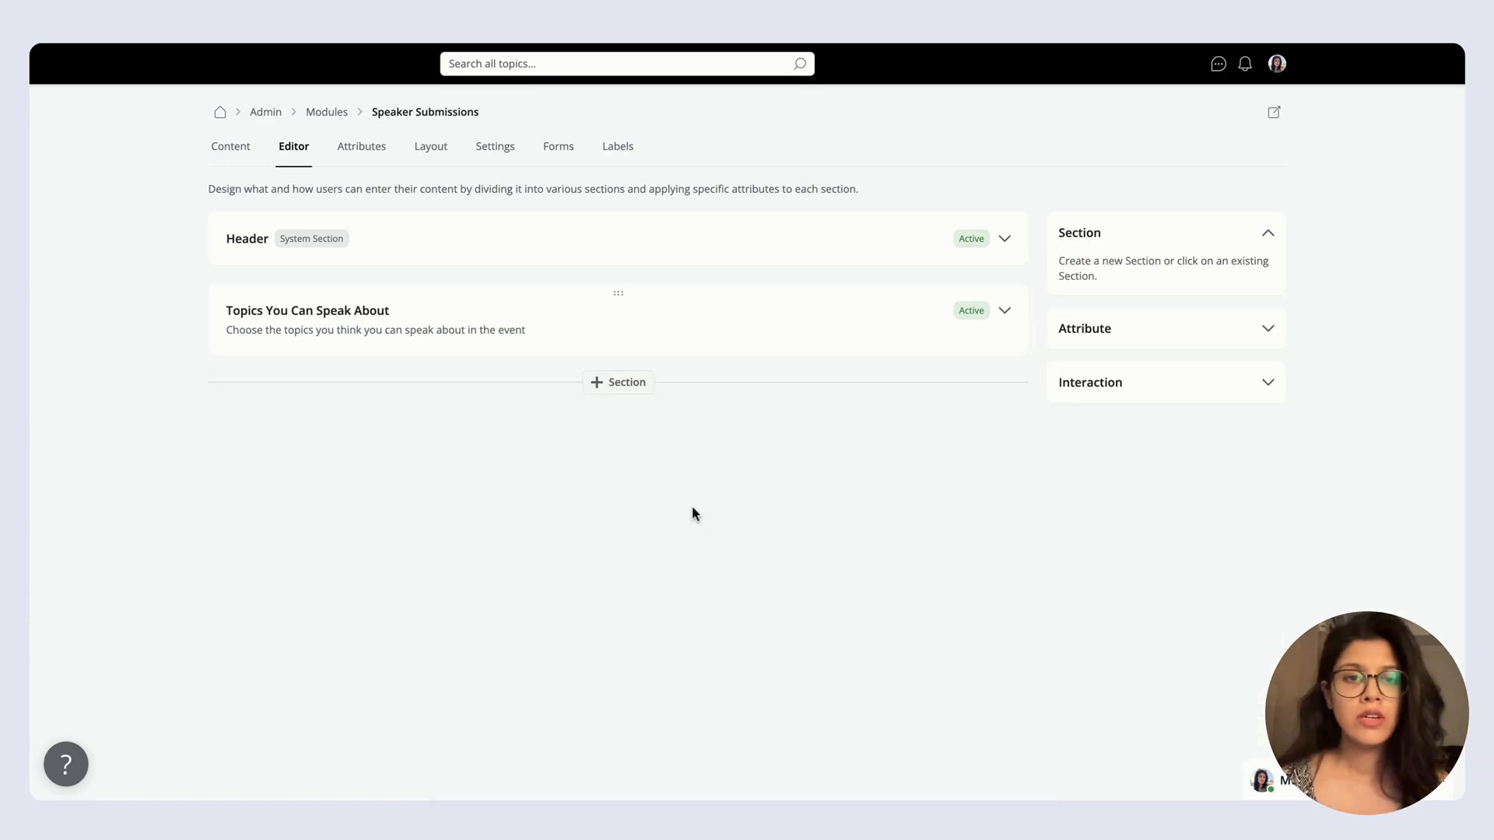
Add a blank section titled "Submit your talk proposal" to the module.
left_click(623, 391)
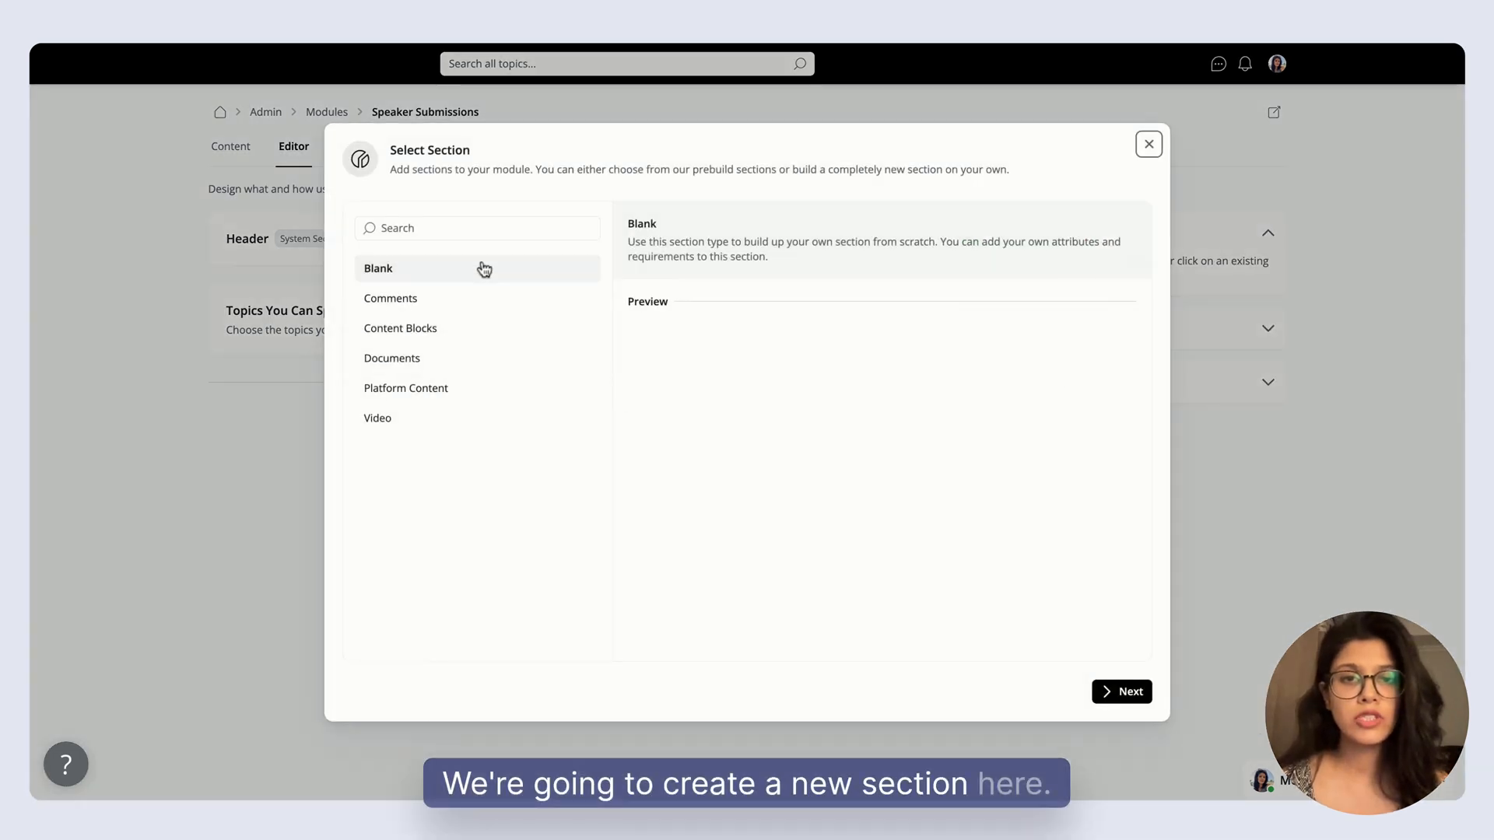
left_click(1121, 691)
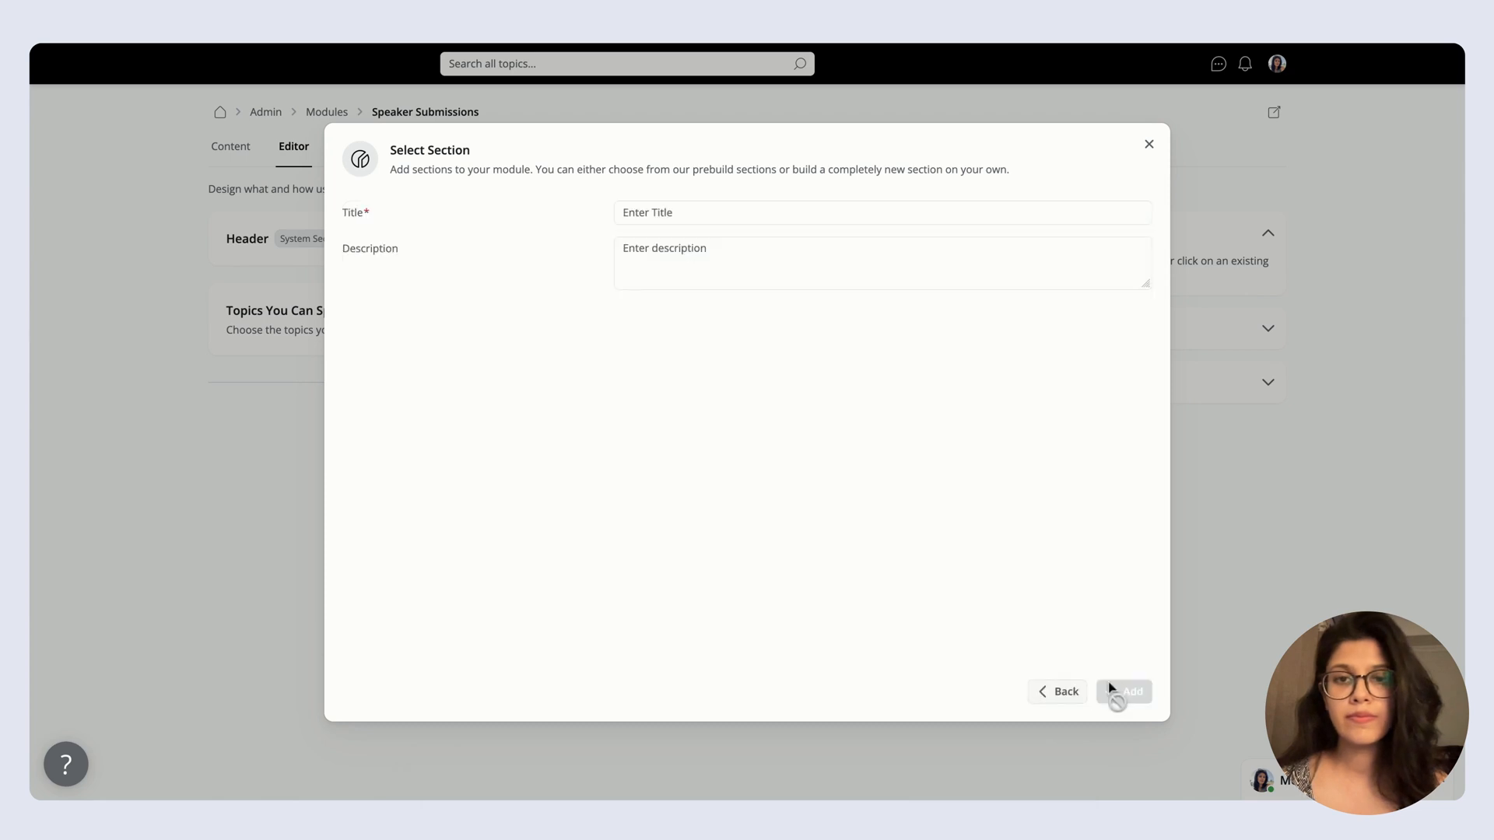
left_click(722, 220)
type("Submit")
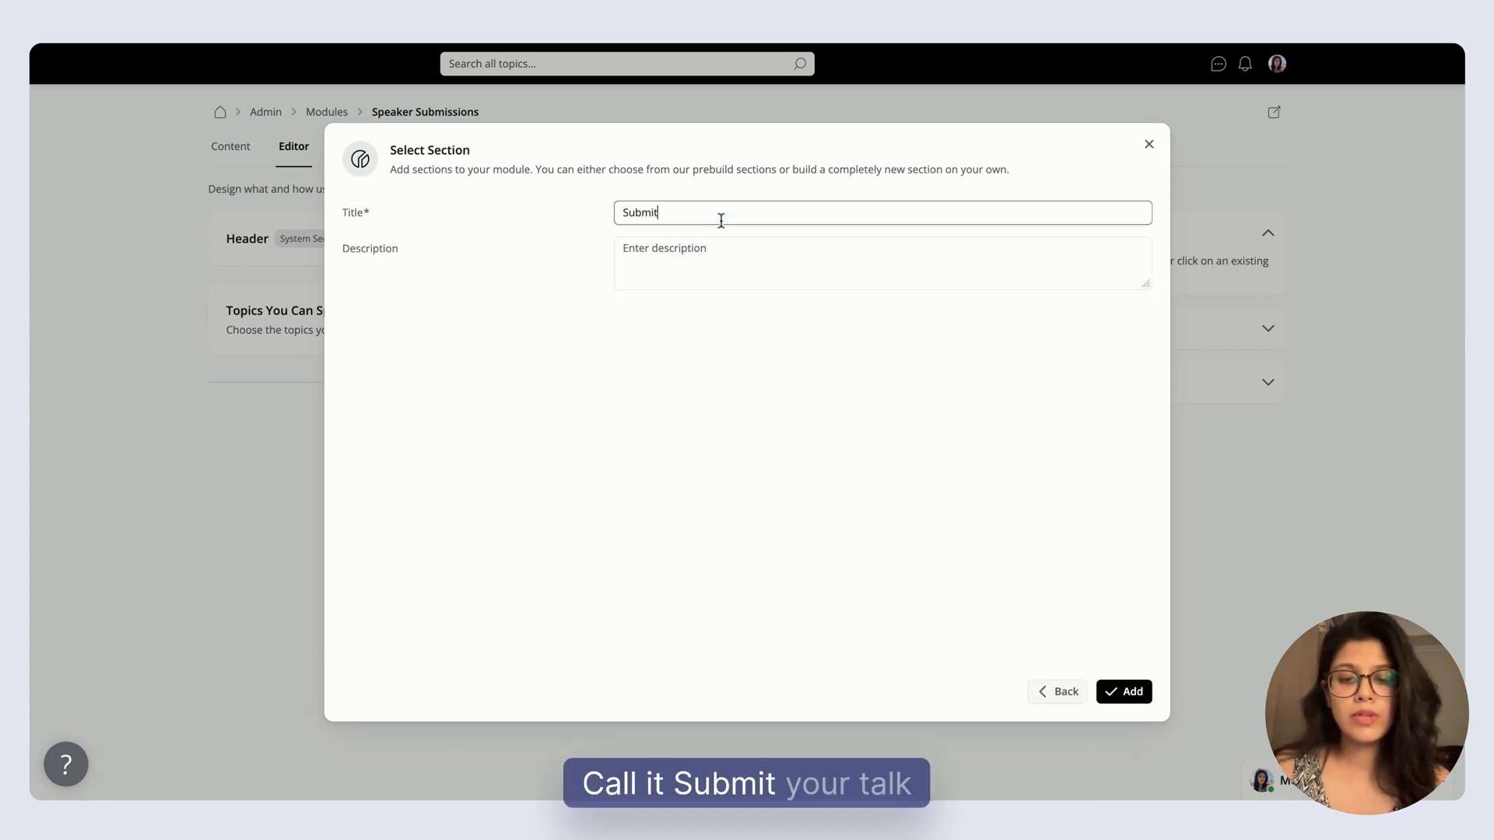
type(" your talk proposal")
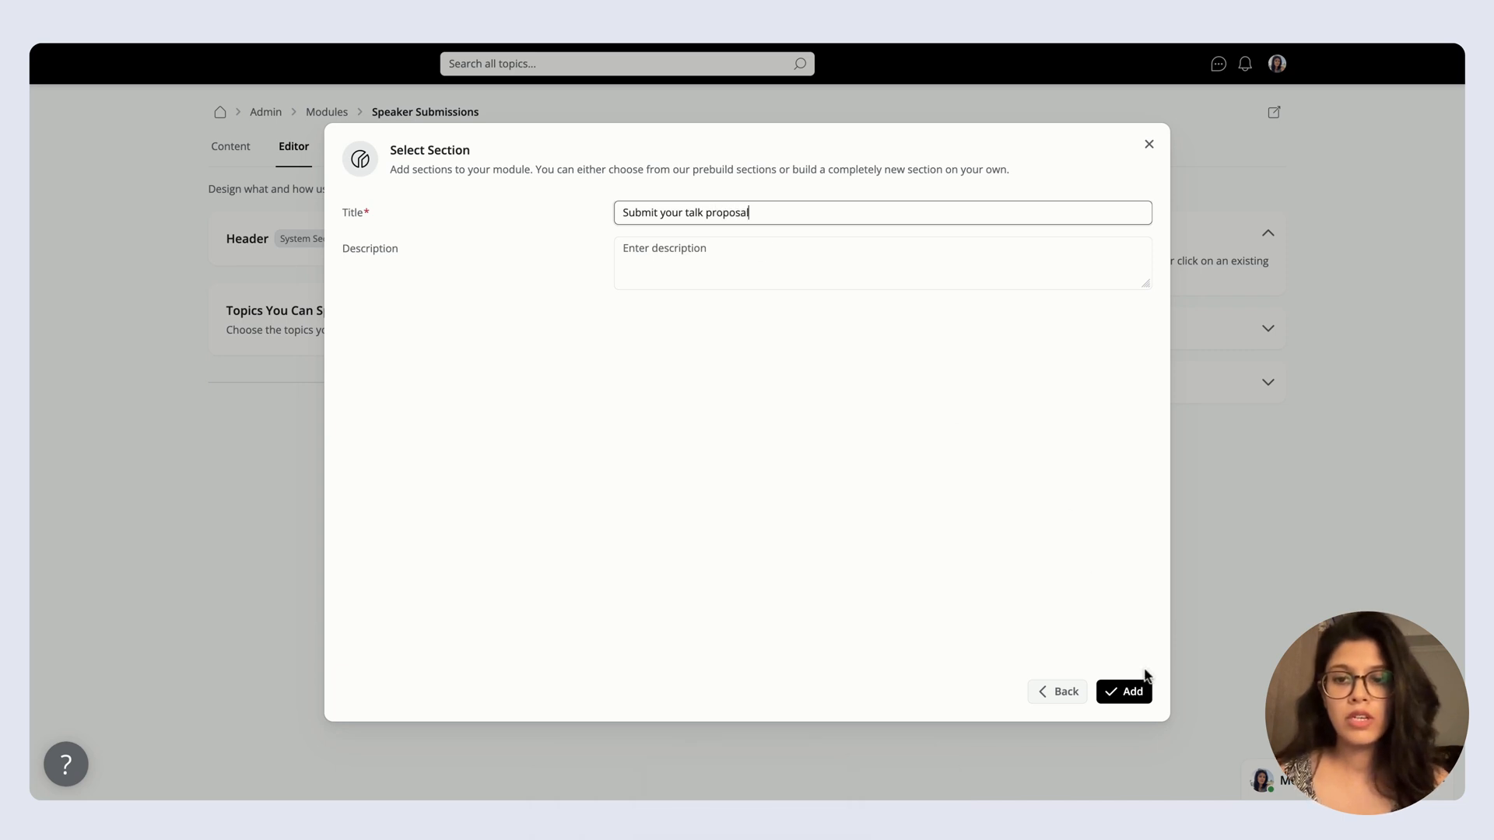
left_click(1130, 691)
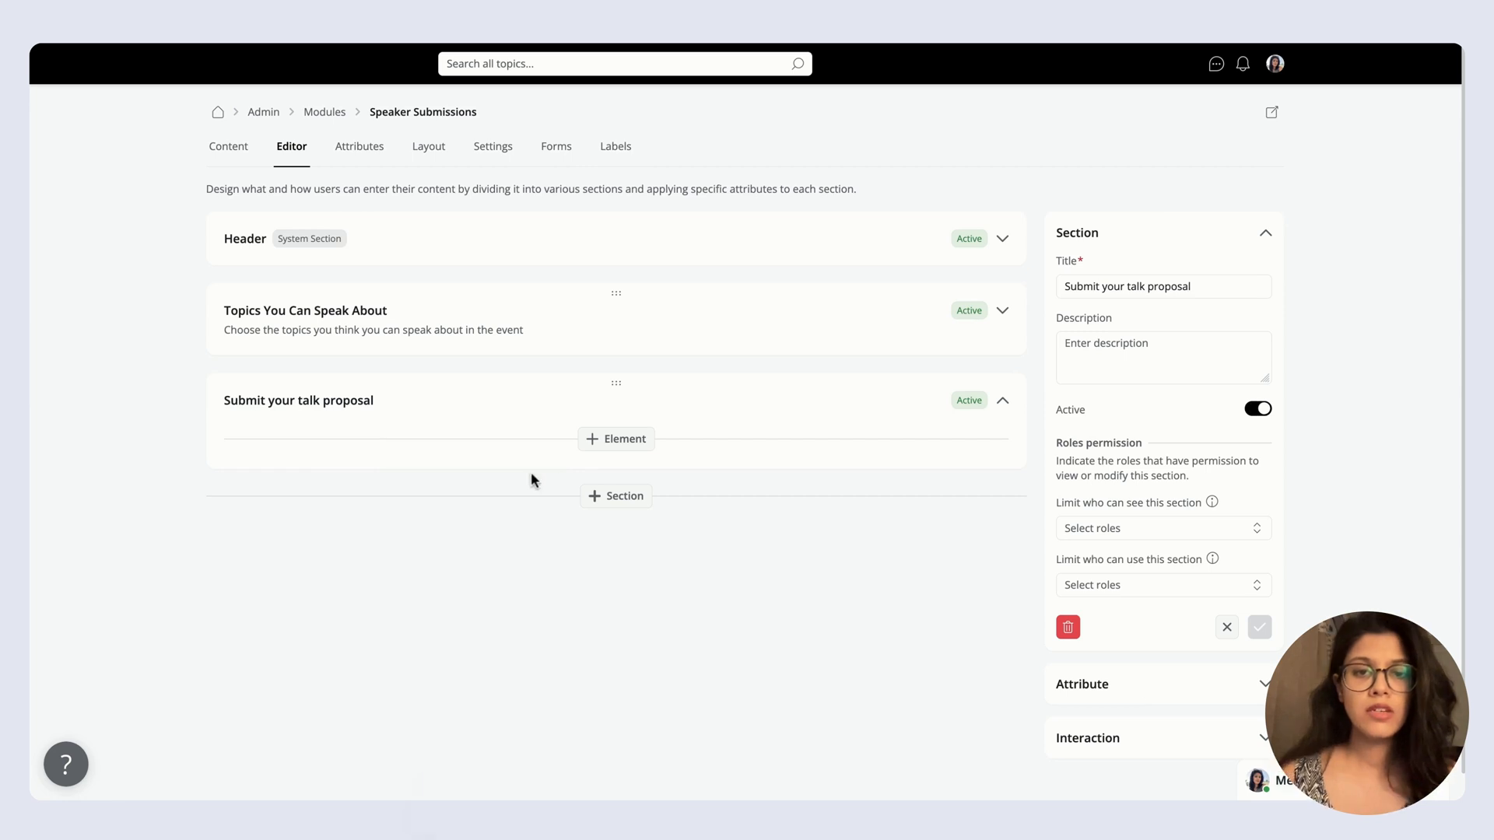
Start a form interaction in the Submit your talk proposal section, linked to a new form named "Topic Submission".
left_click(632, 443)
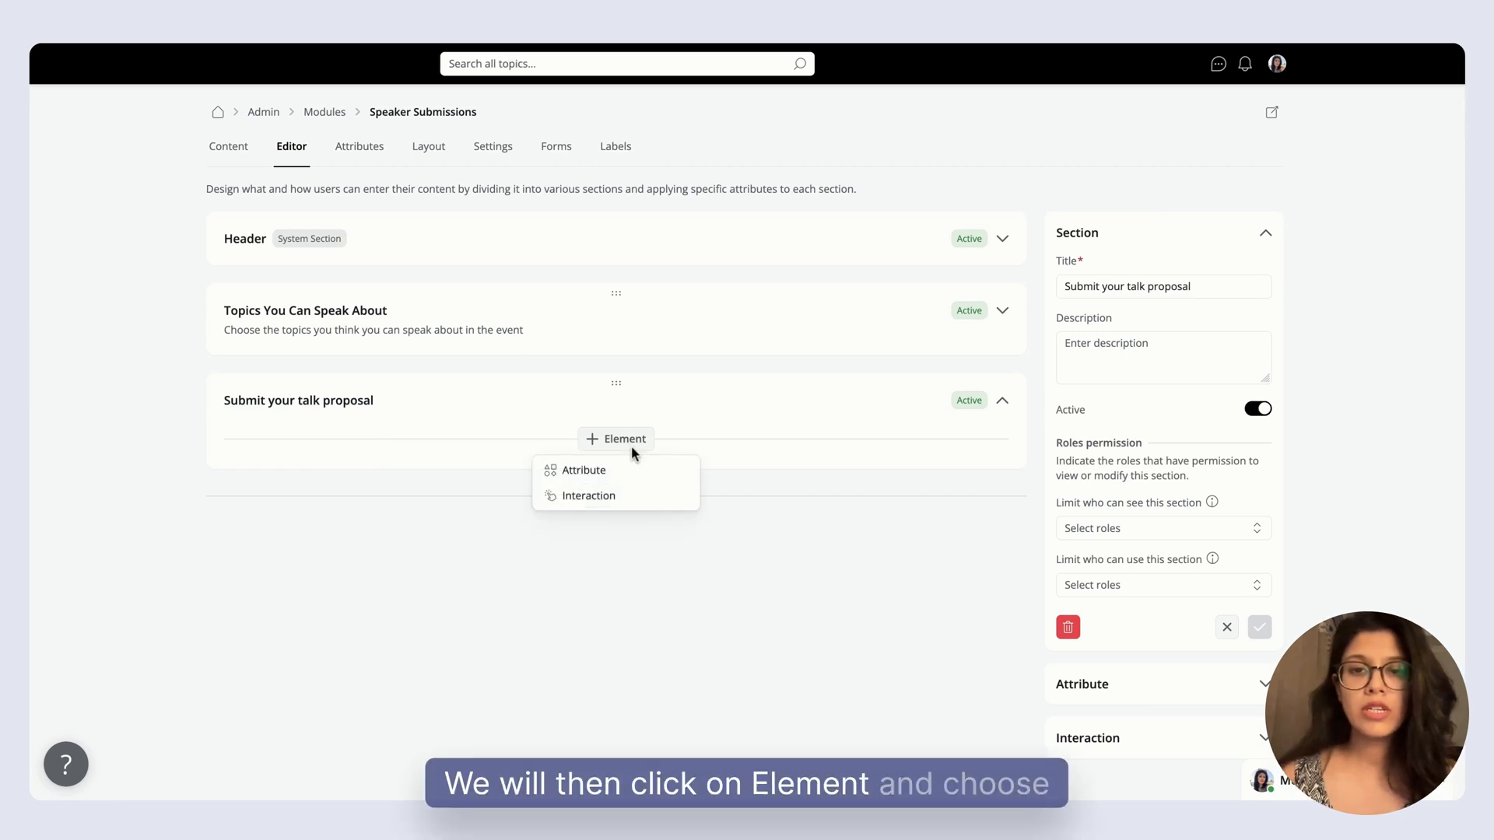
left_click(610, 499)
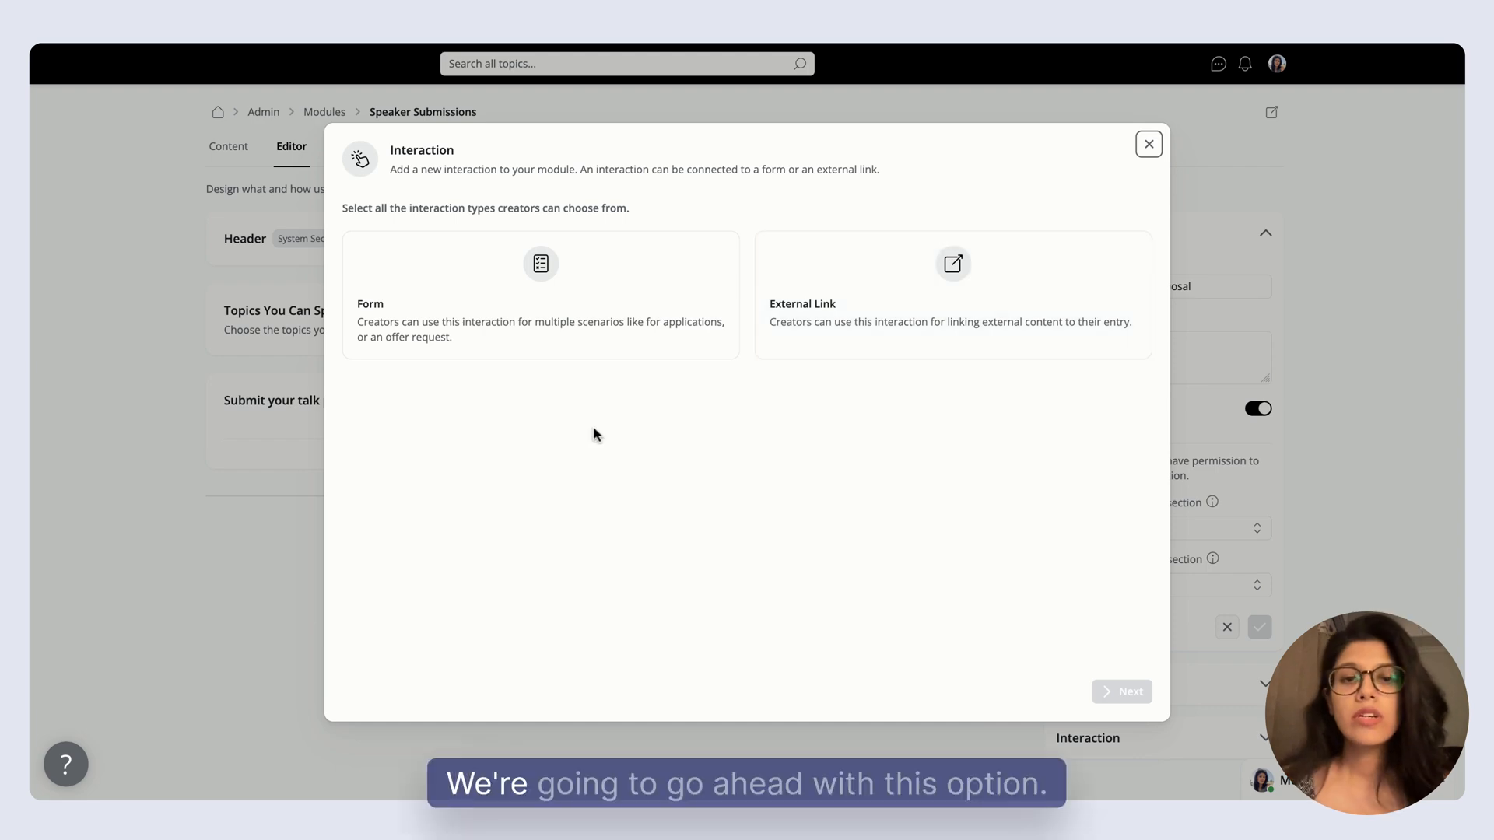
left_click(542, 265)
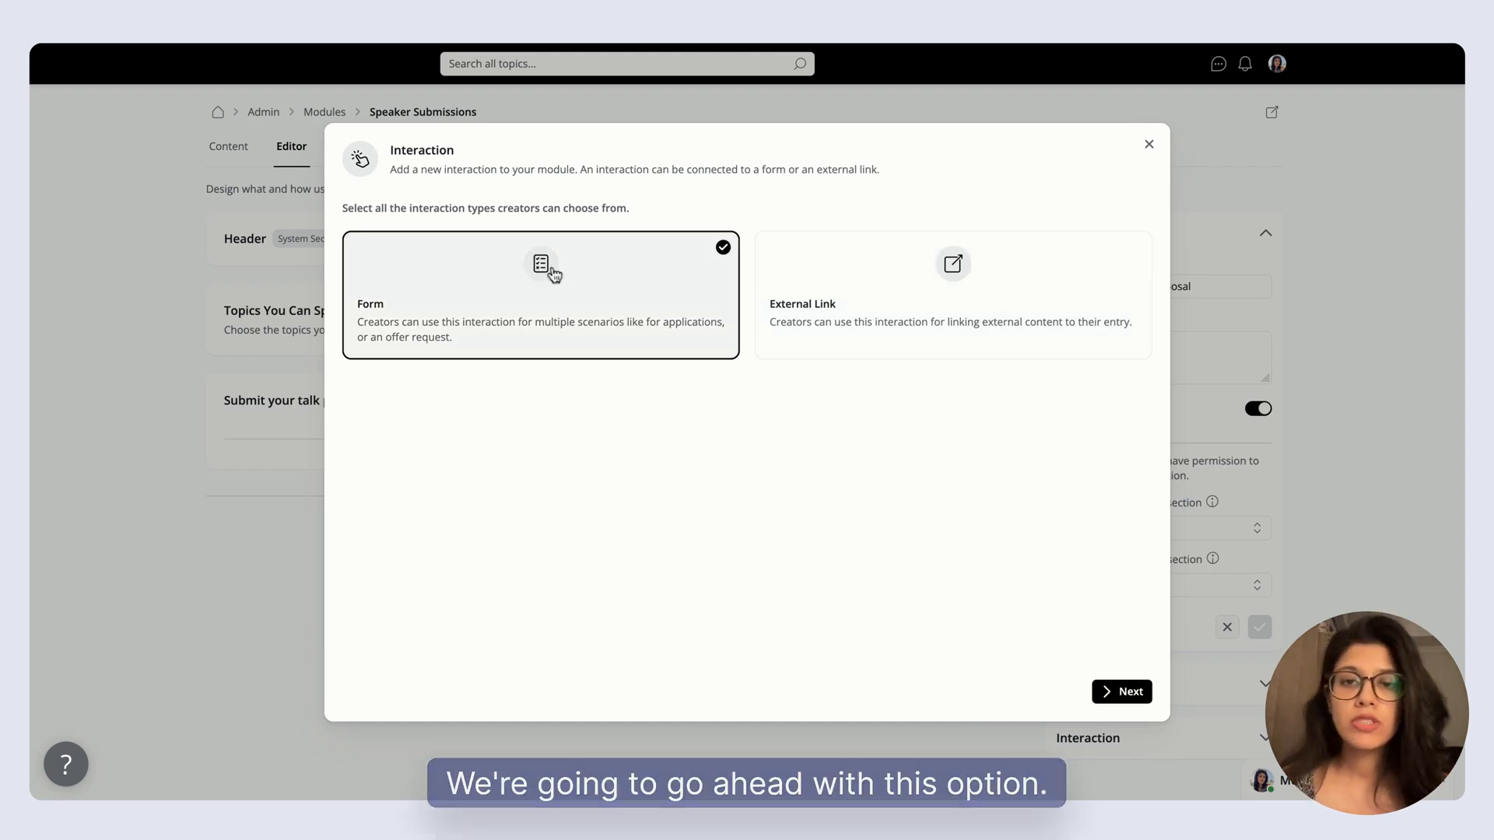
left_click(1133, 695)
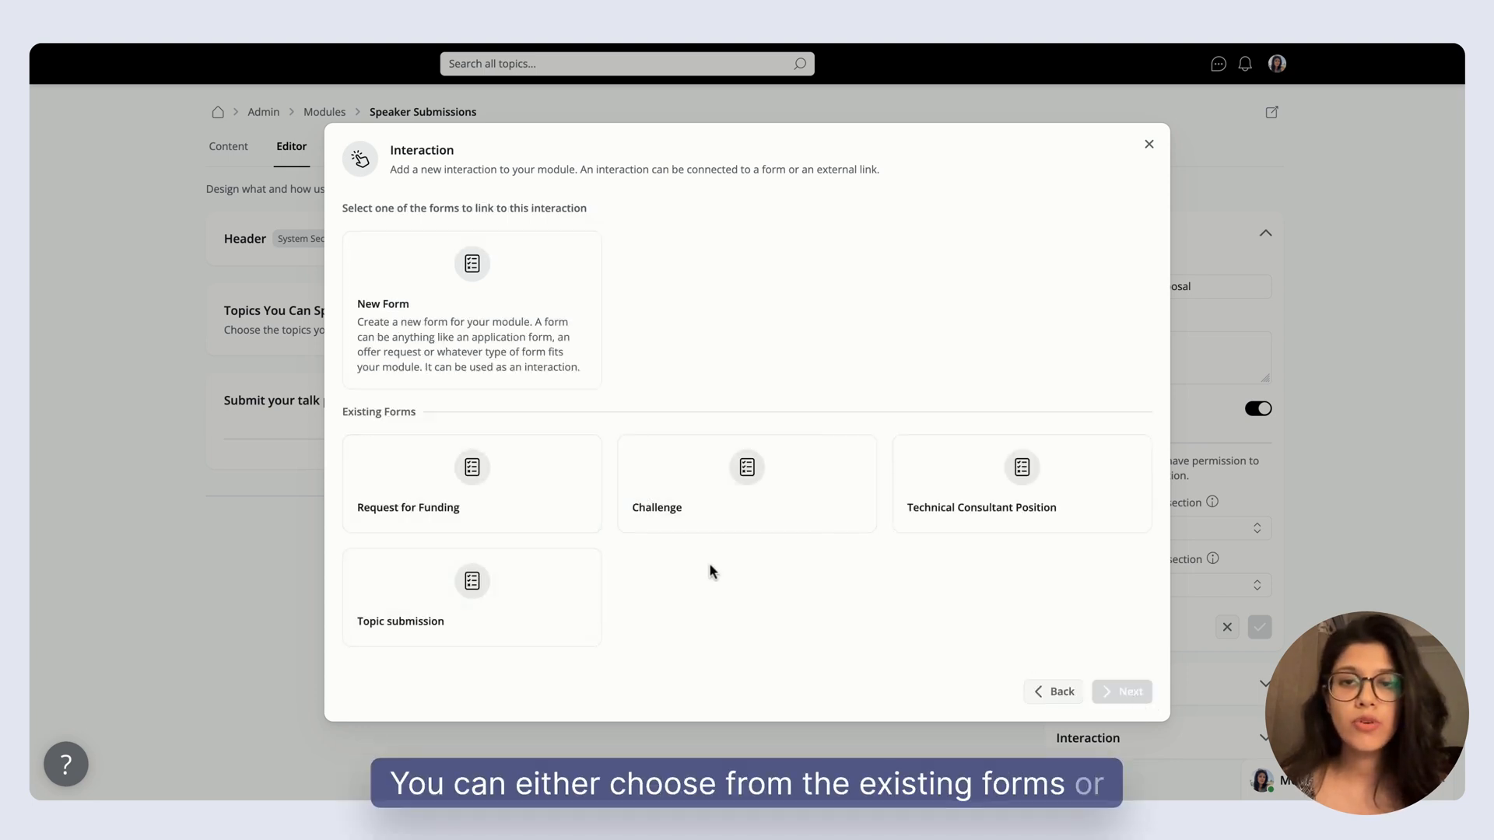
left_click(591, 337)
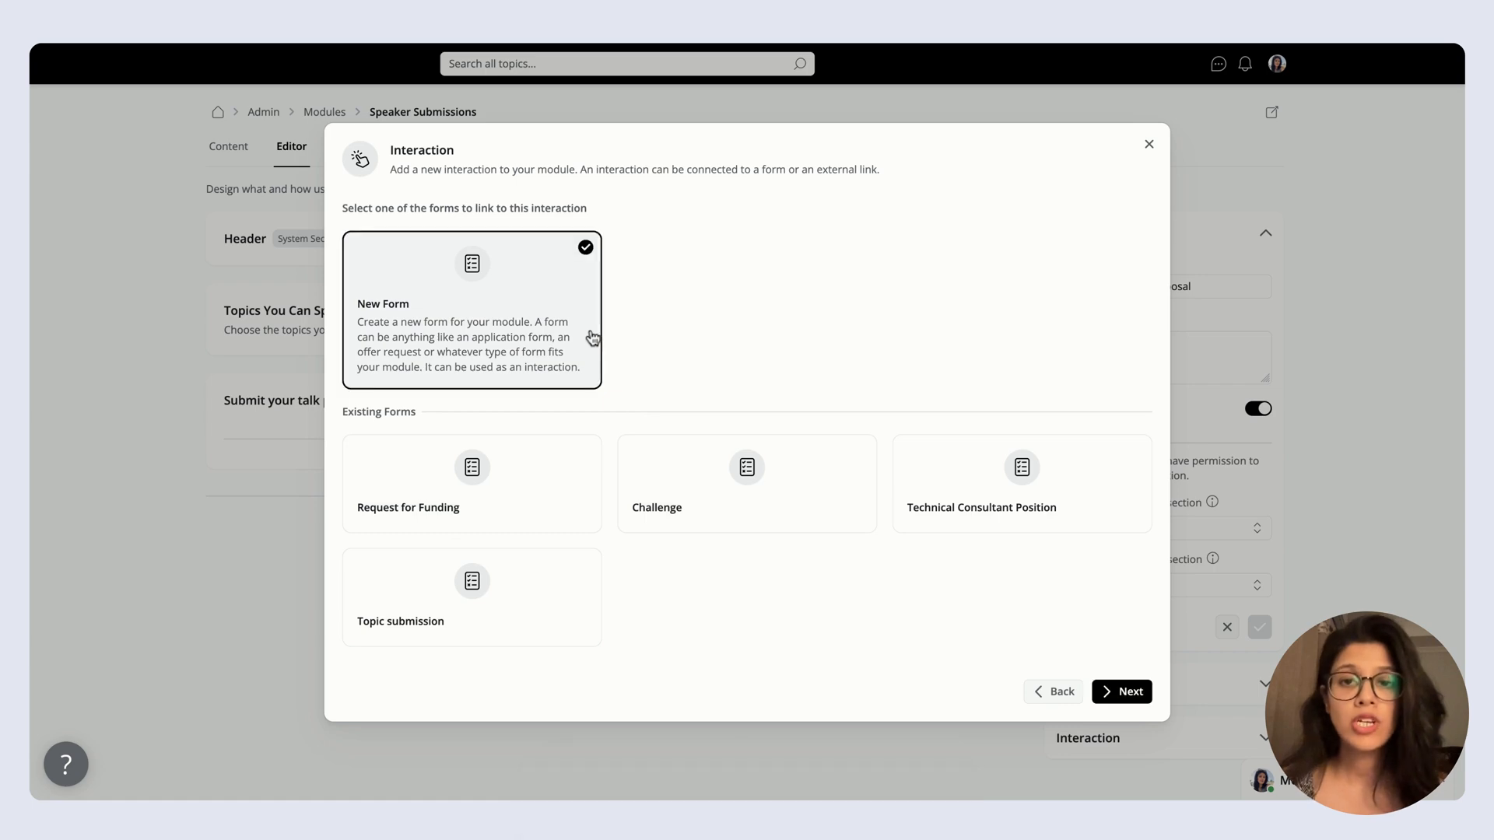
left_click(1130, 692)
left_click(657, 212)
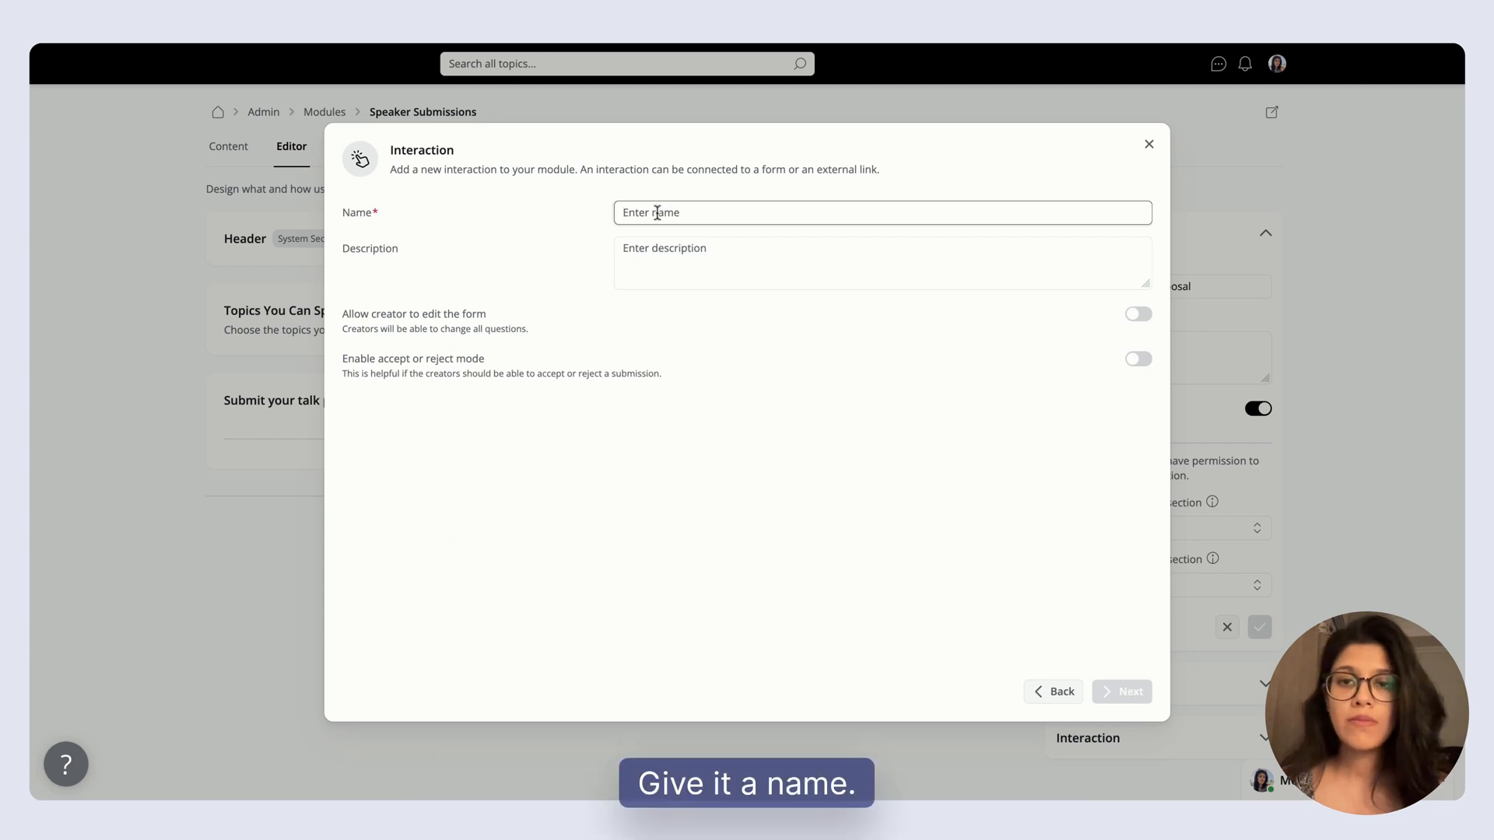
type("Topic submission")
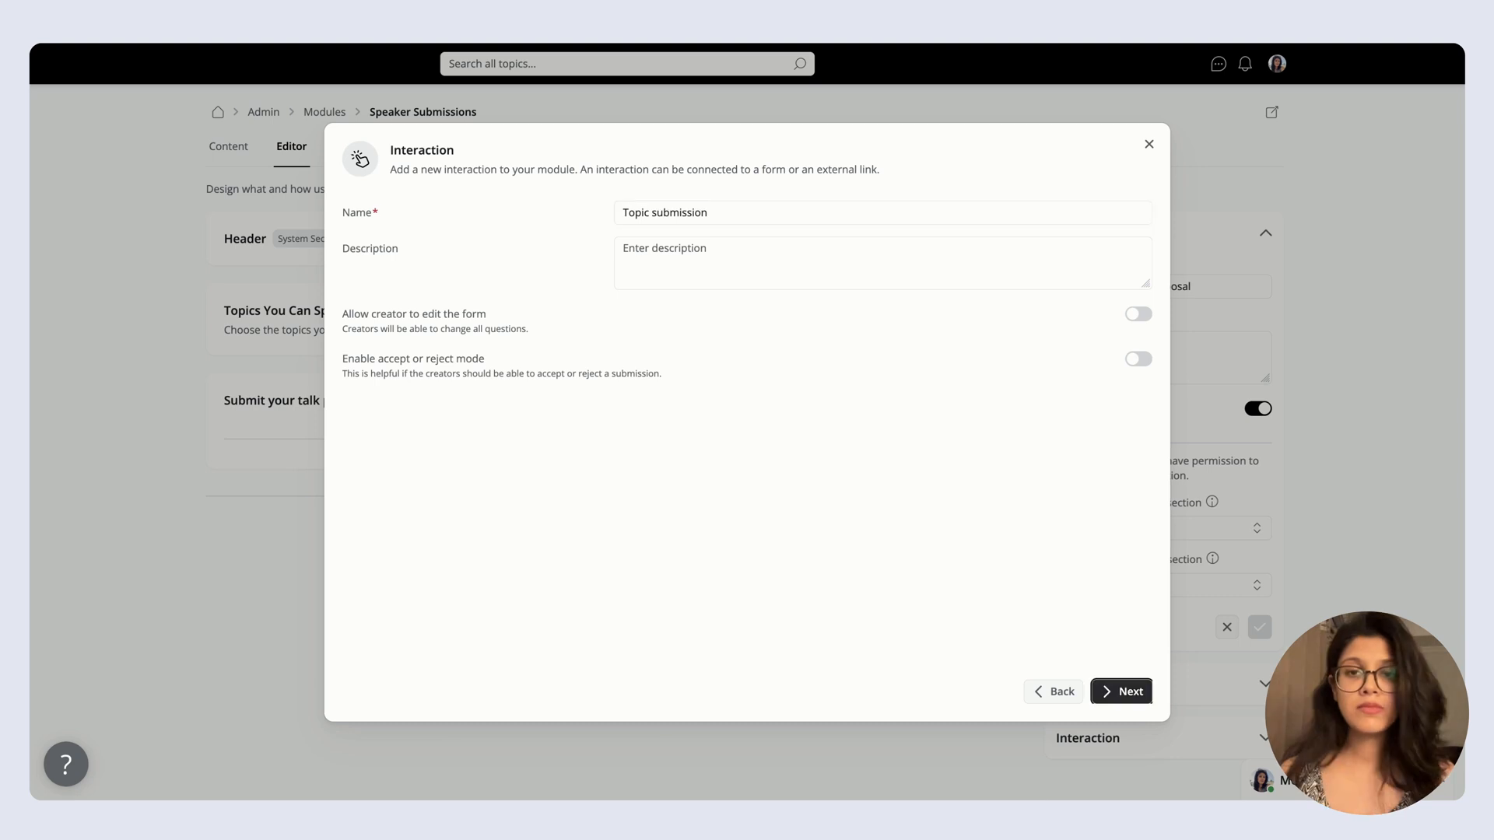
left_click(1122, 692)
Name the interaction "Button", label its button "Apply to Speak", and add it to the section.
left_click(665, 214)
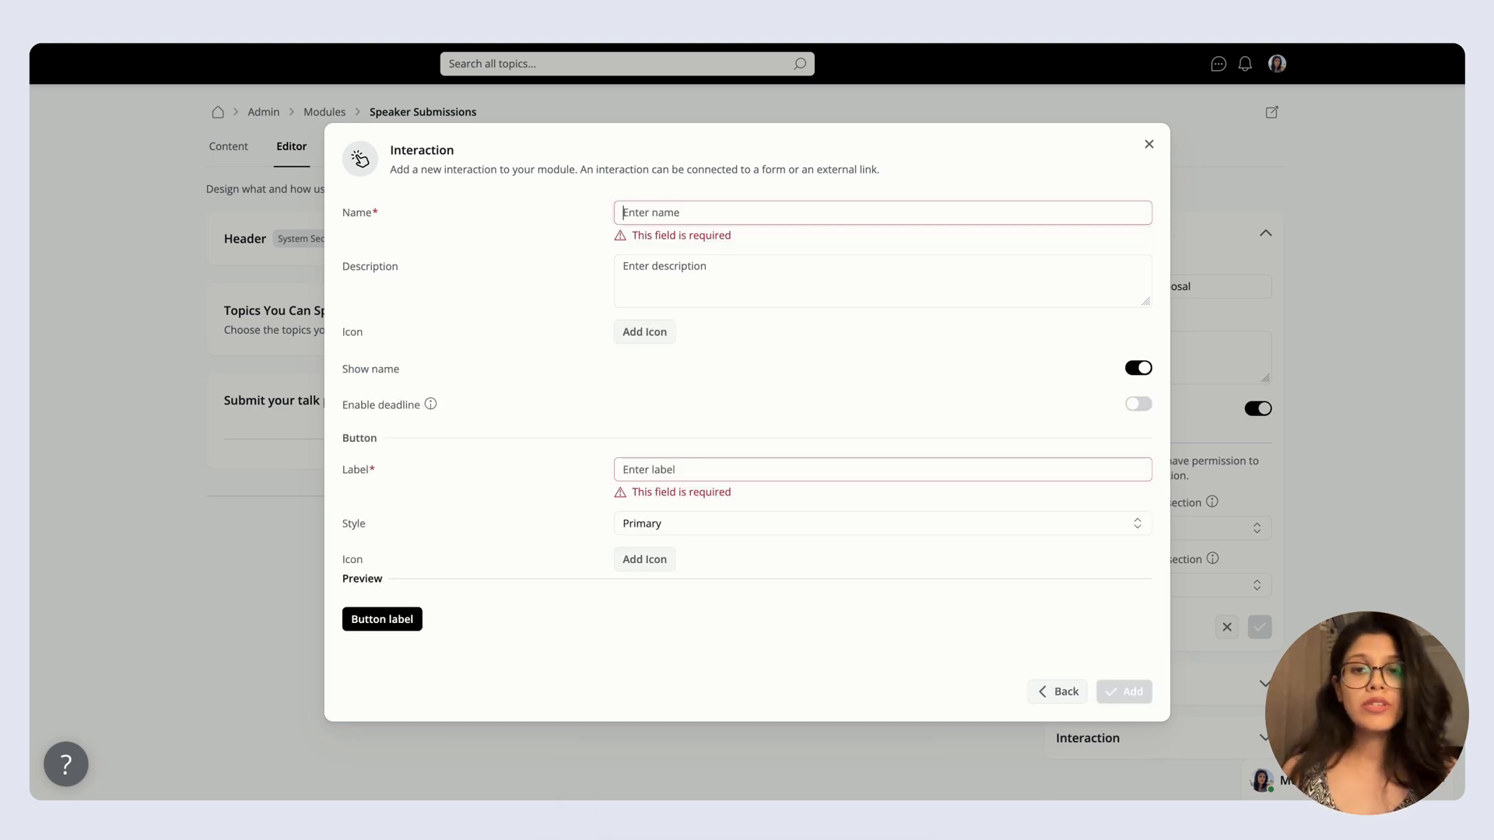
type("Button")
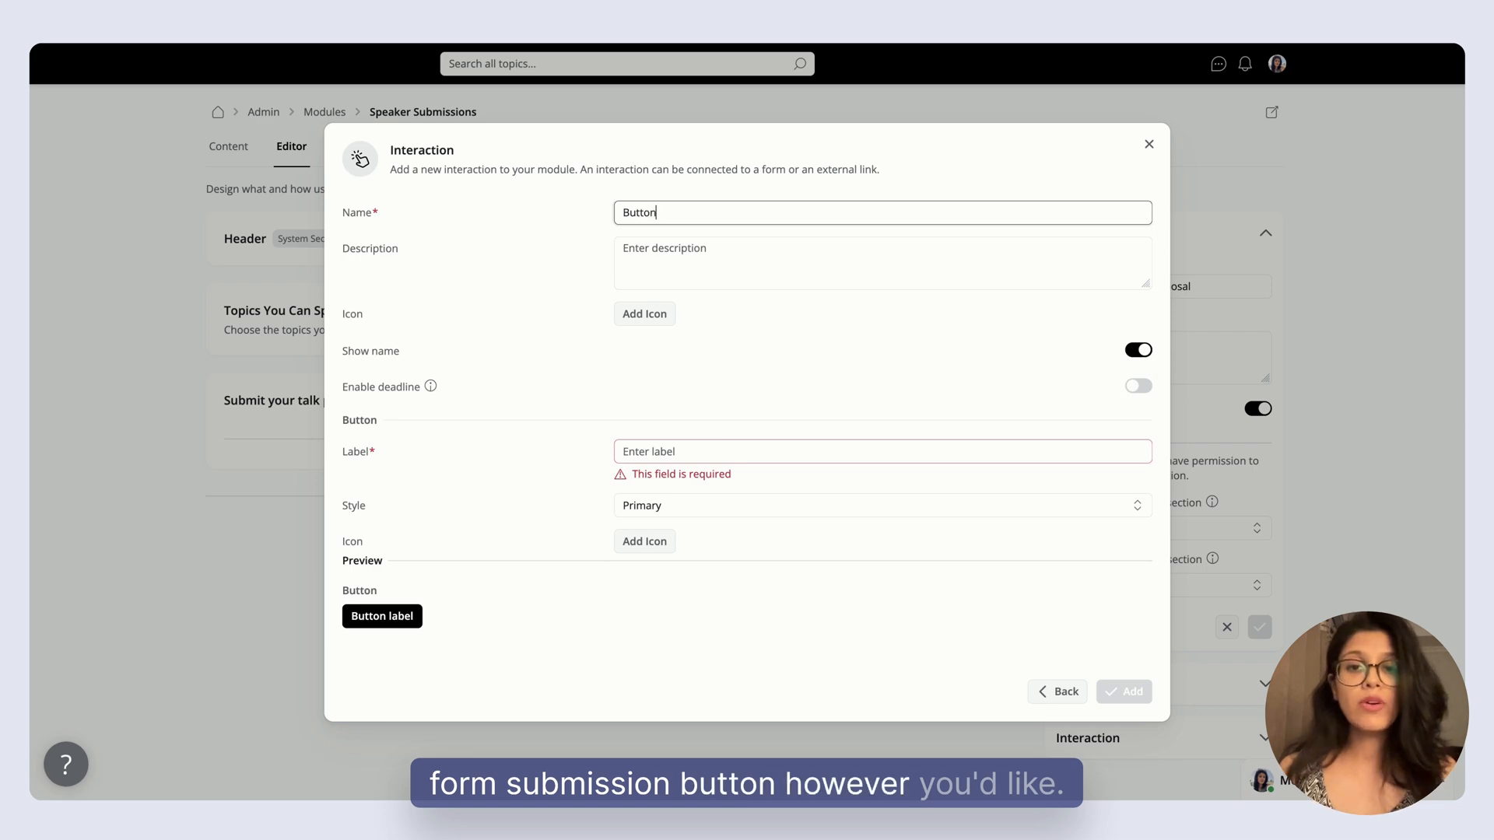
left_click(642, 449)
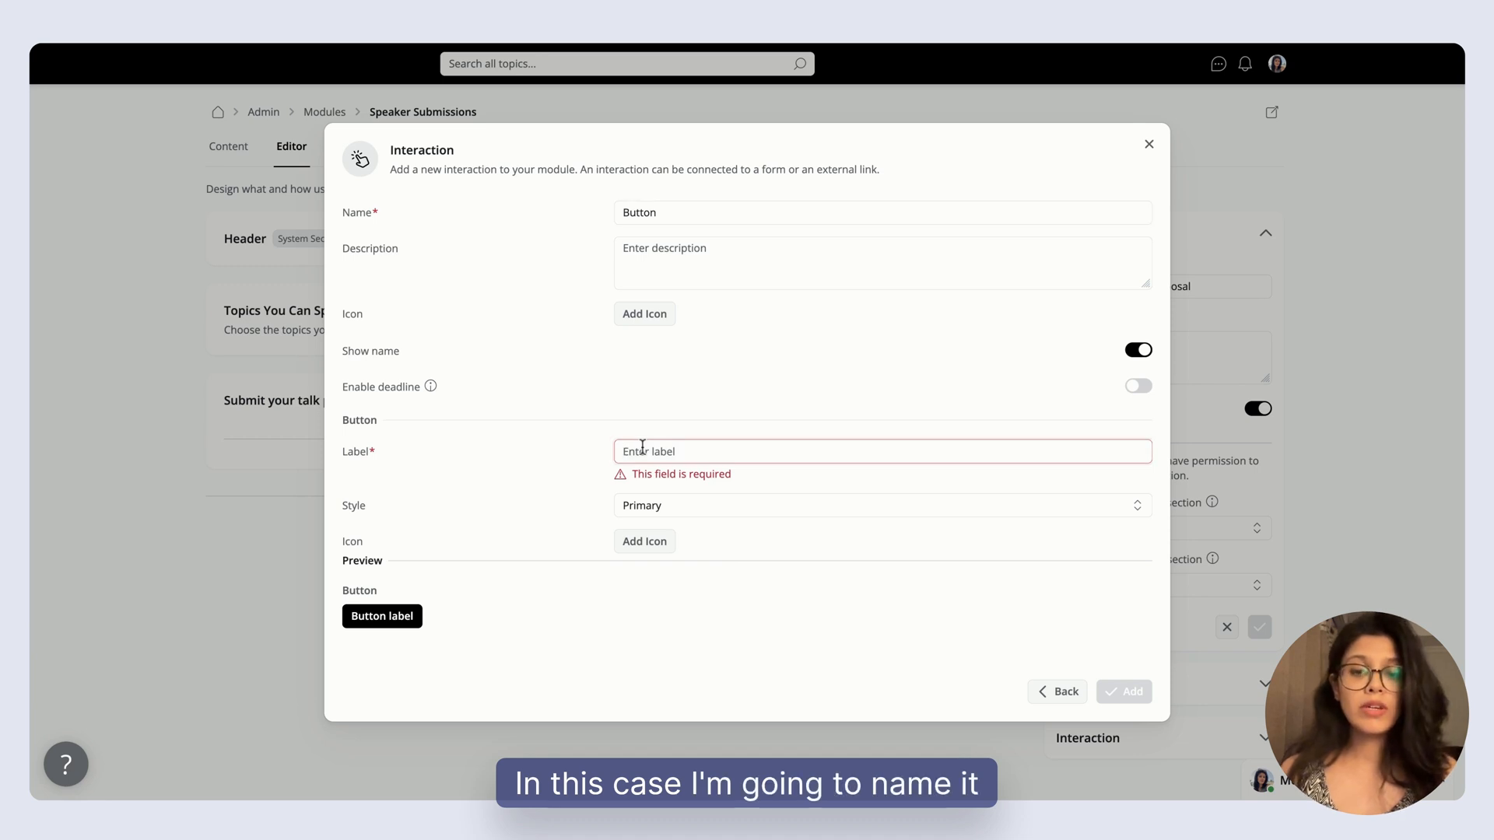
type("Apply to S")
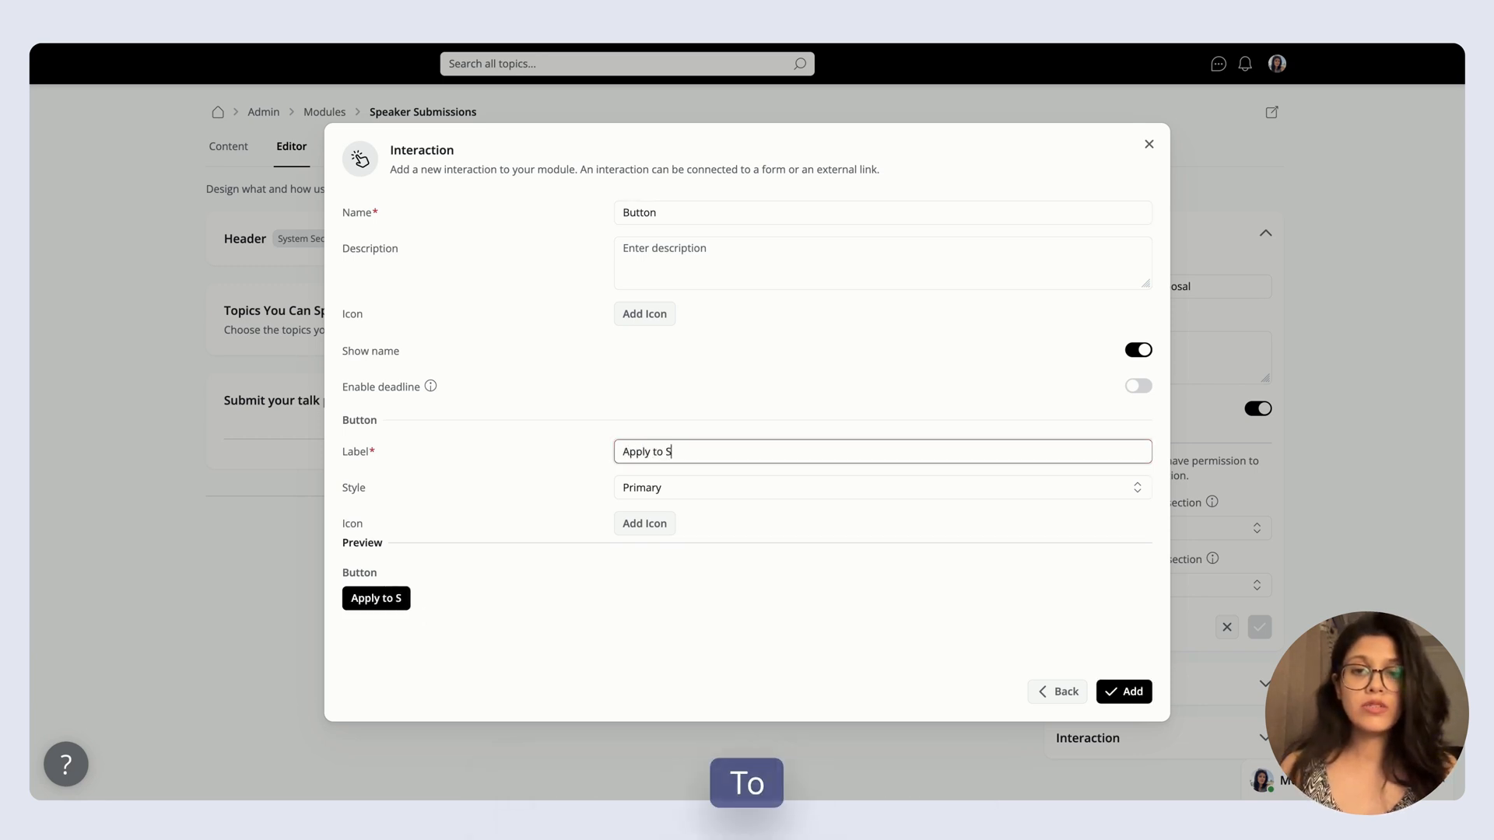
type("peak")
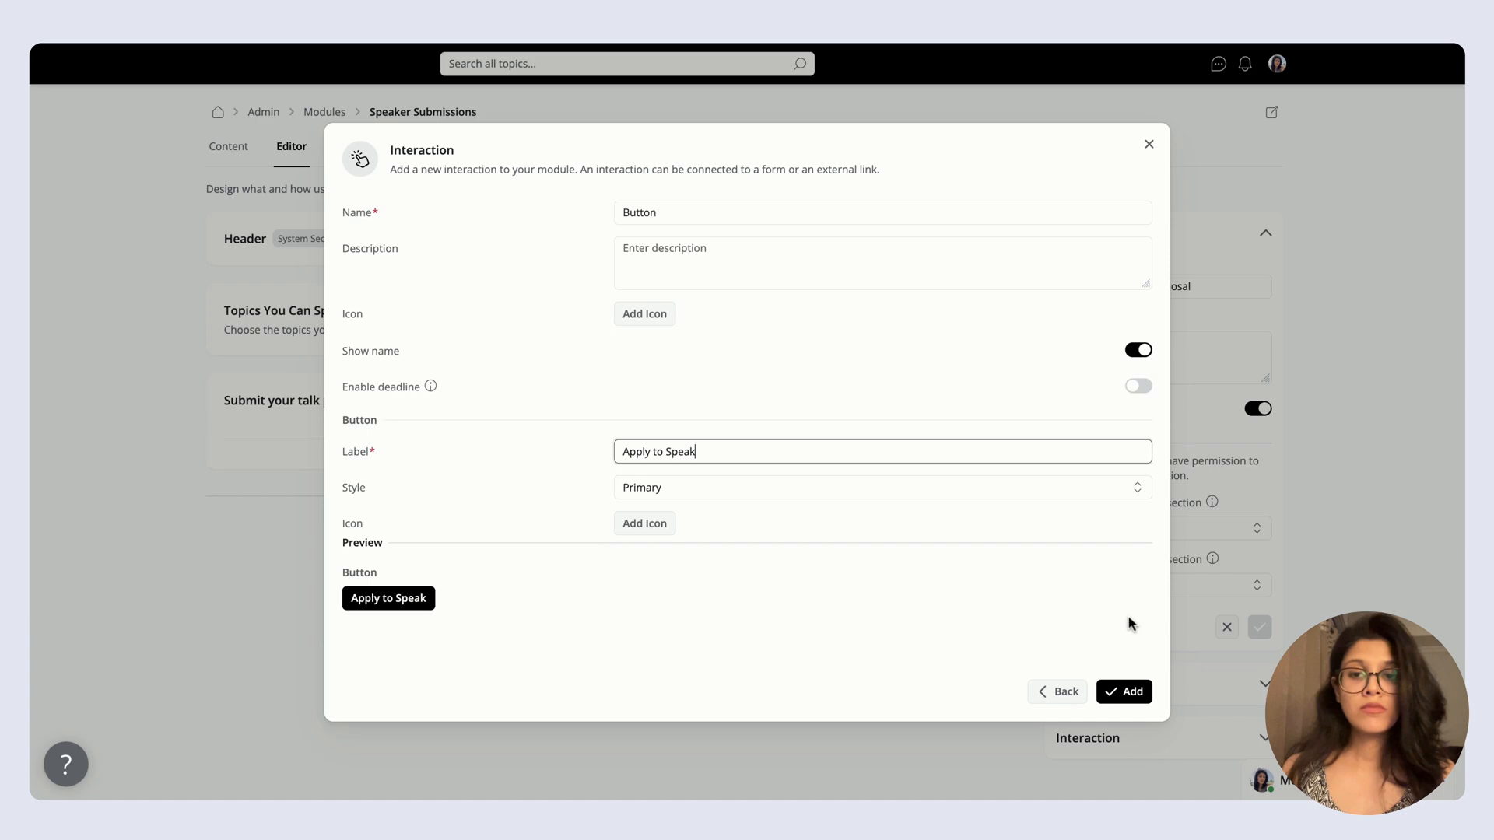
left_click(1128, 693)
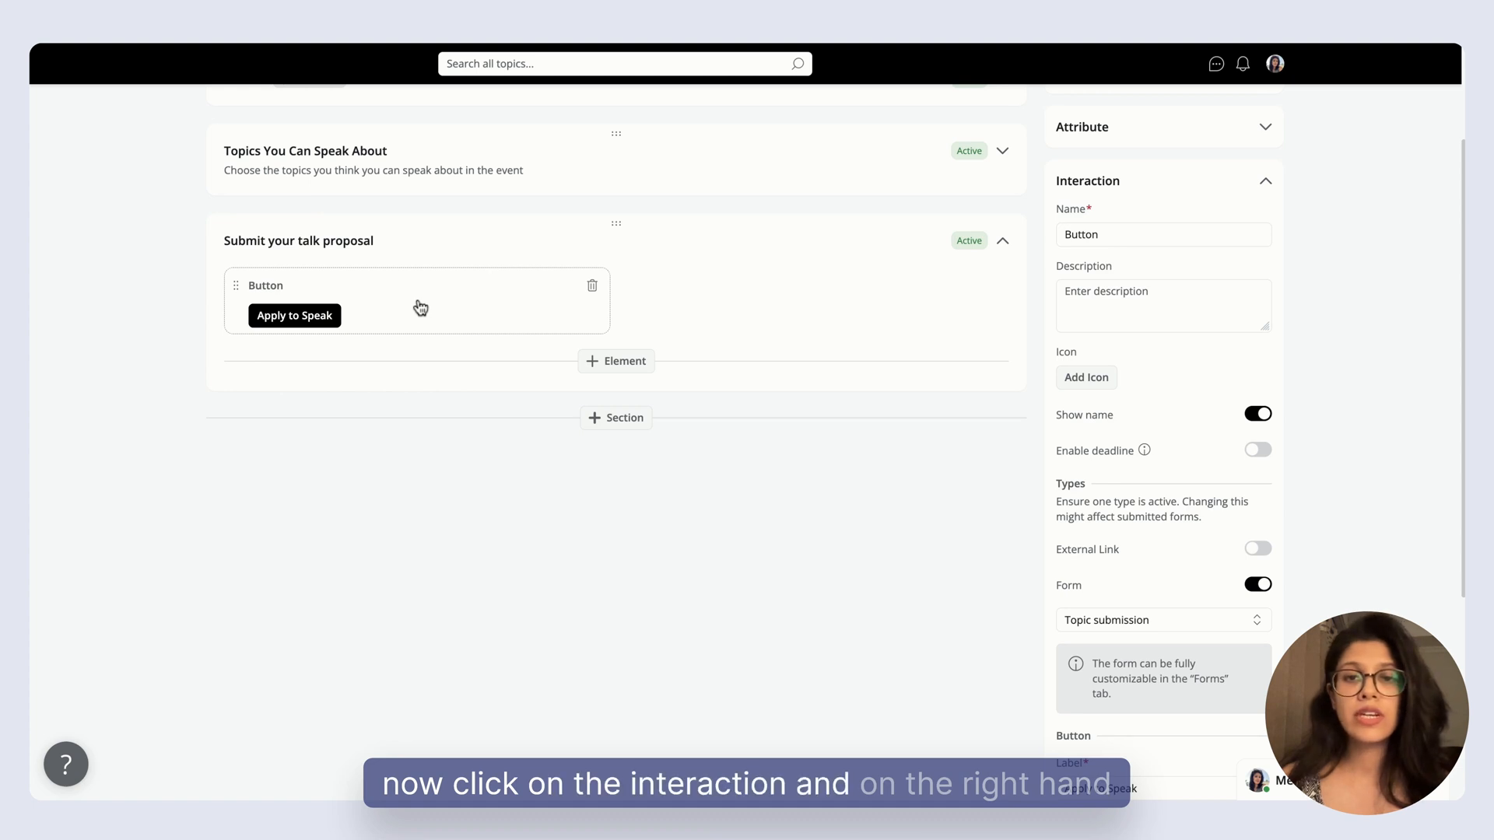
Enable a deadline for the Apply to Speak interaction, keep Topic submission as its form, and save the changes.
scroll(1165, 445, "down", 2)
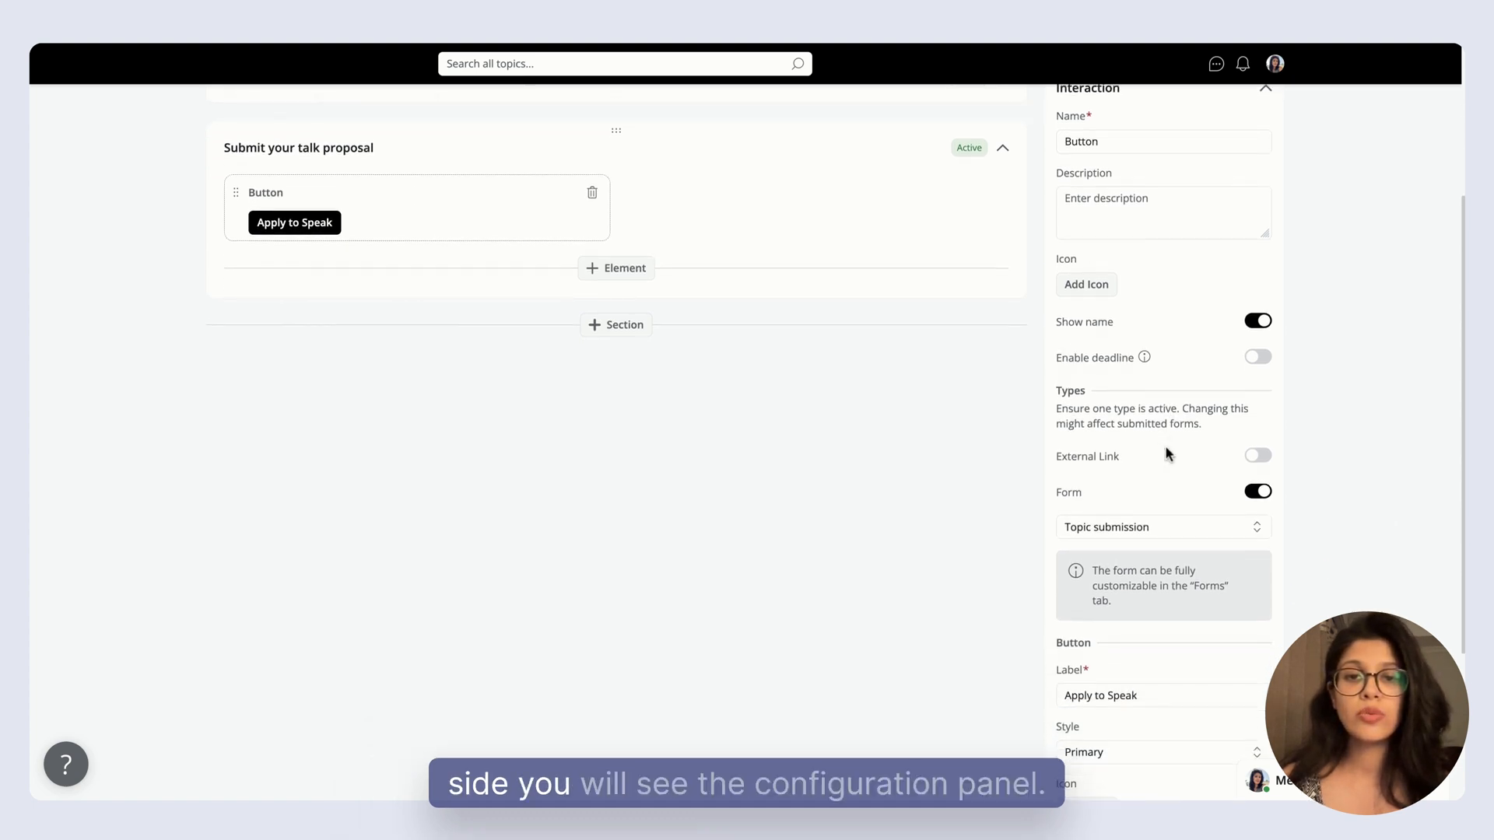
scroll(1165, 445, "down", 1)
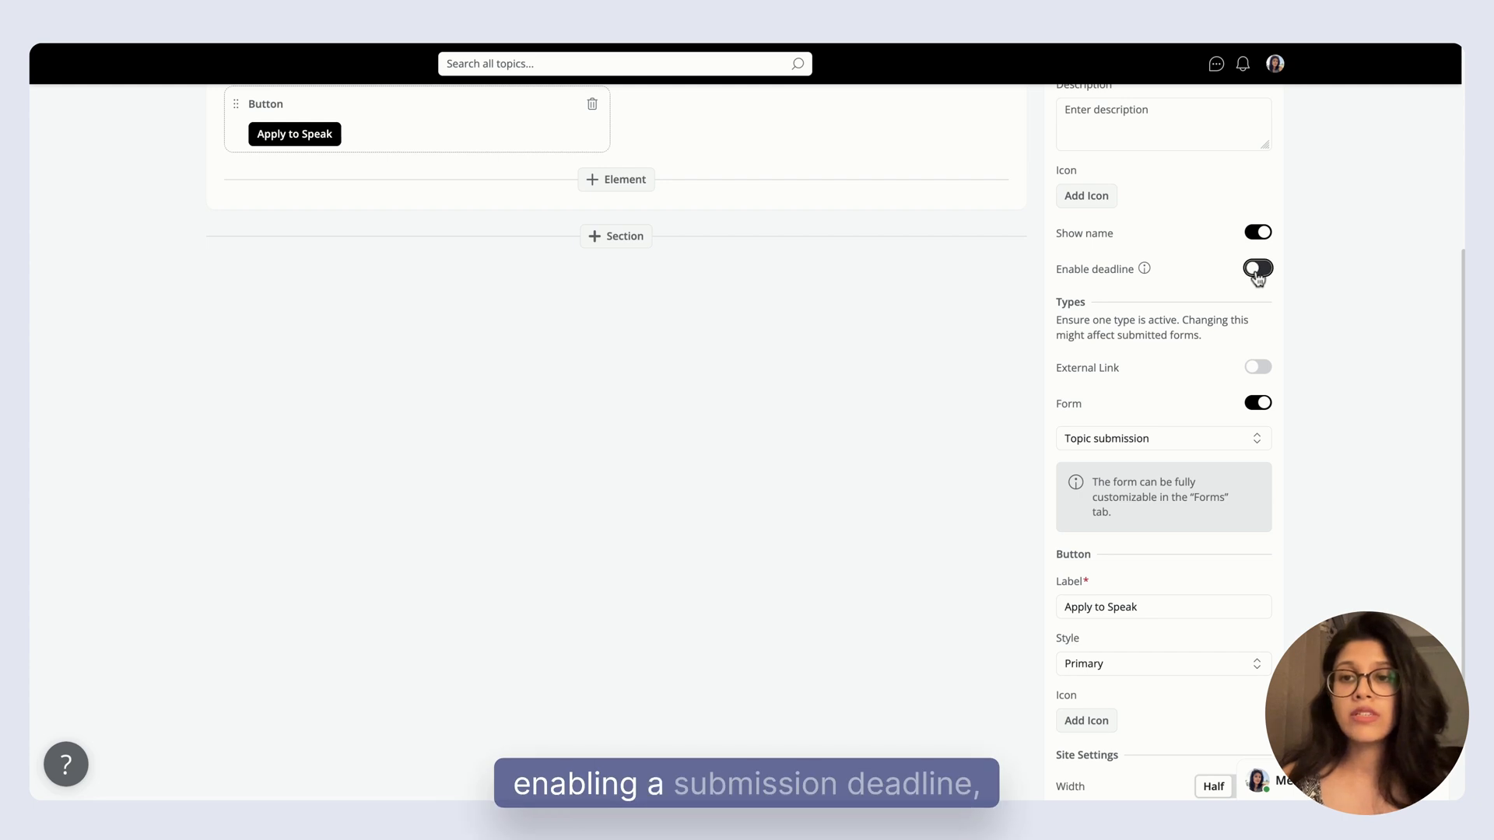
left_click(1257, 269)
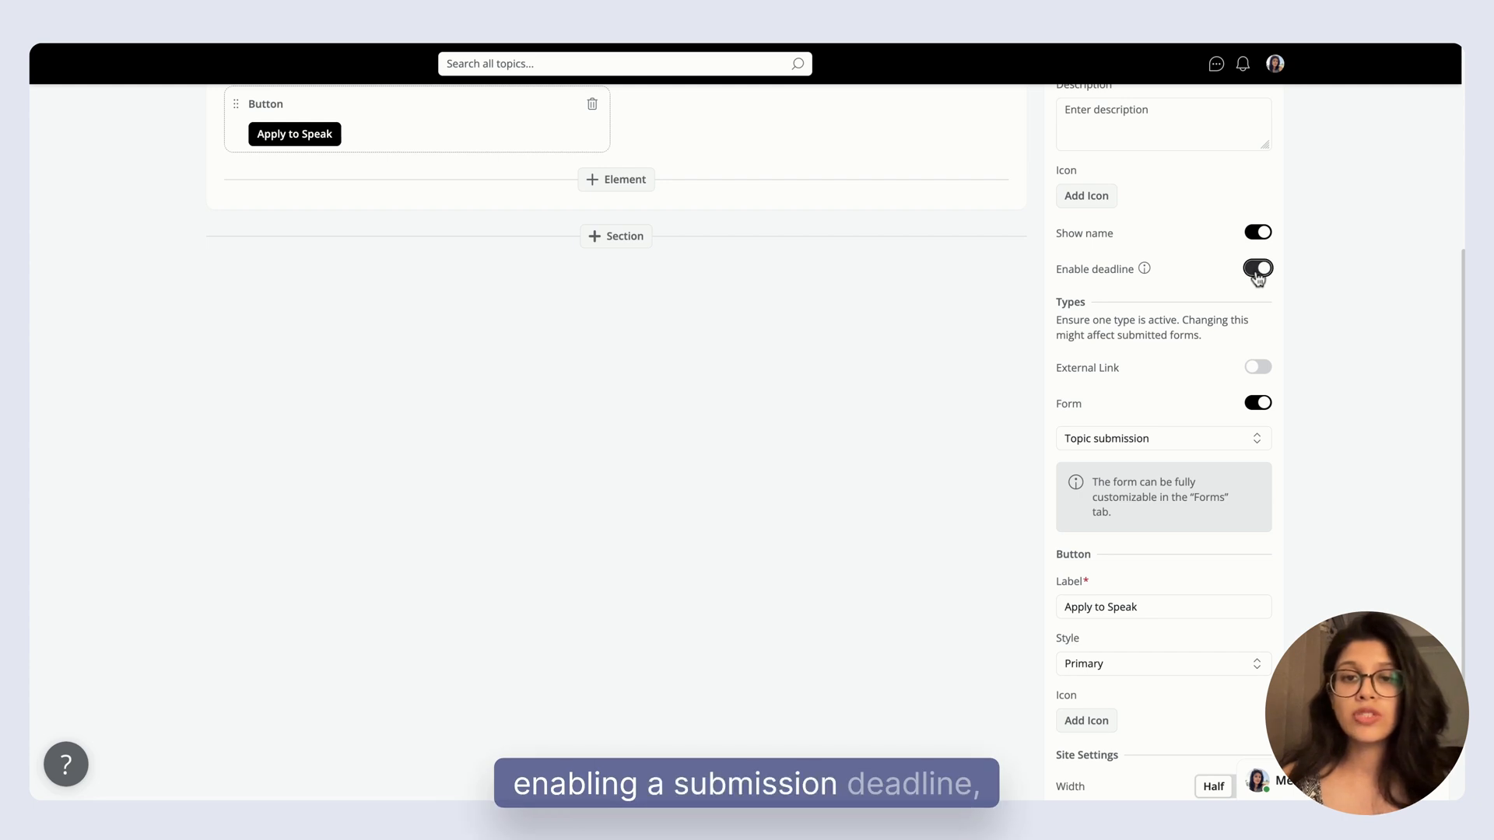
left_click(1183, 447)
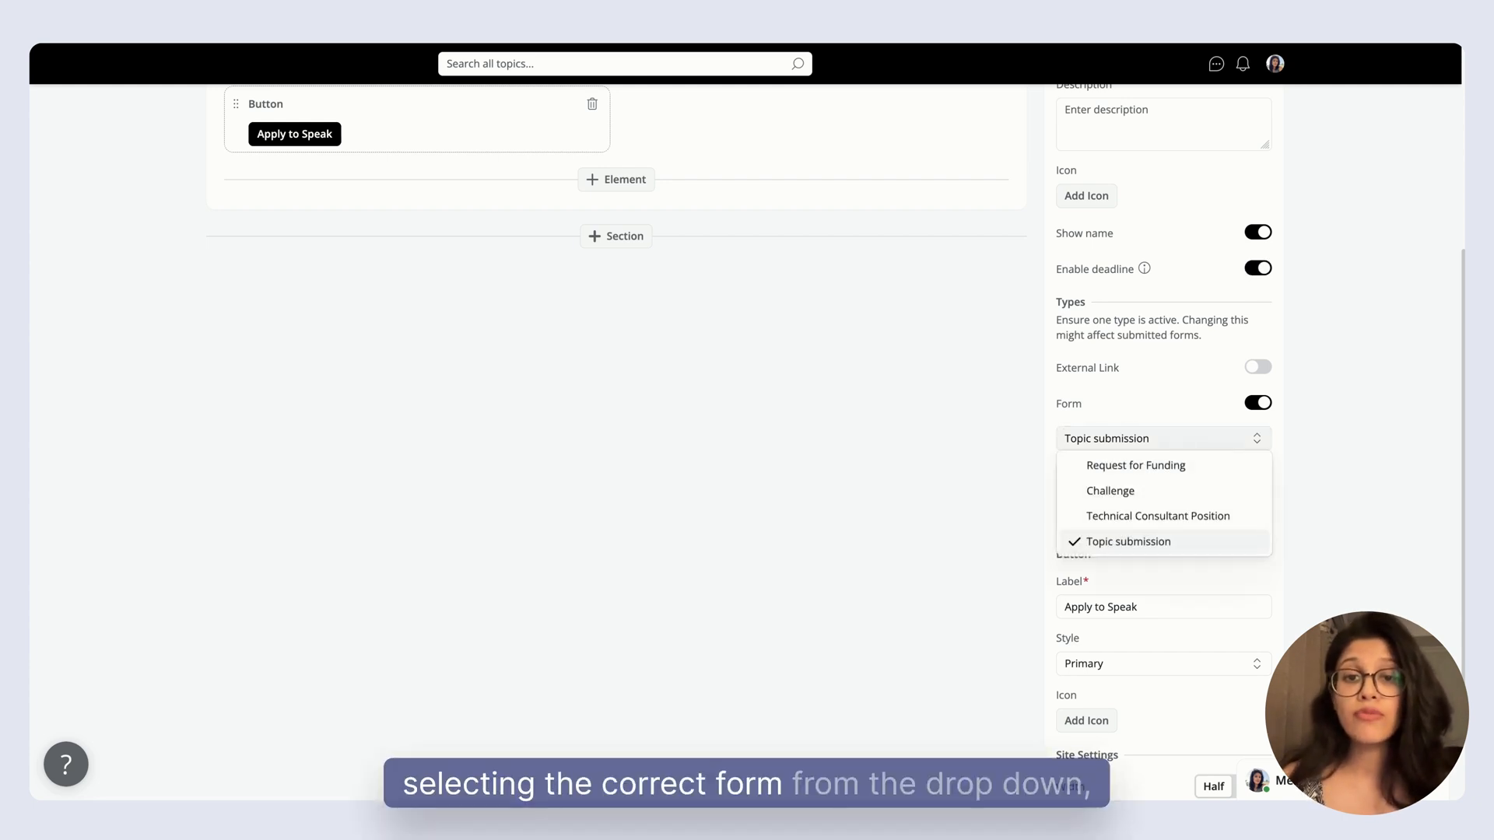
left_click(1187, 449)
scroll(1188, 465, "down", 2)
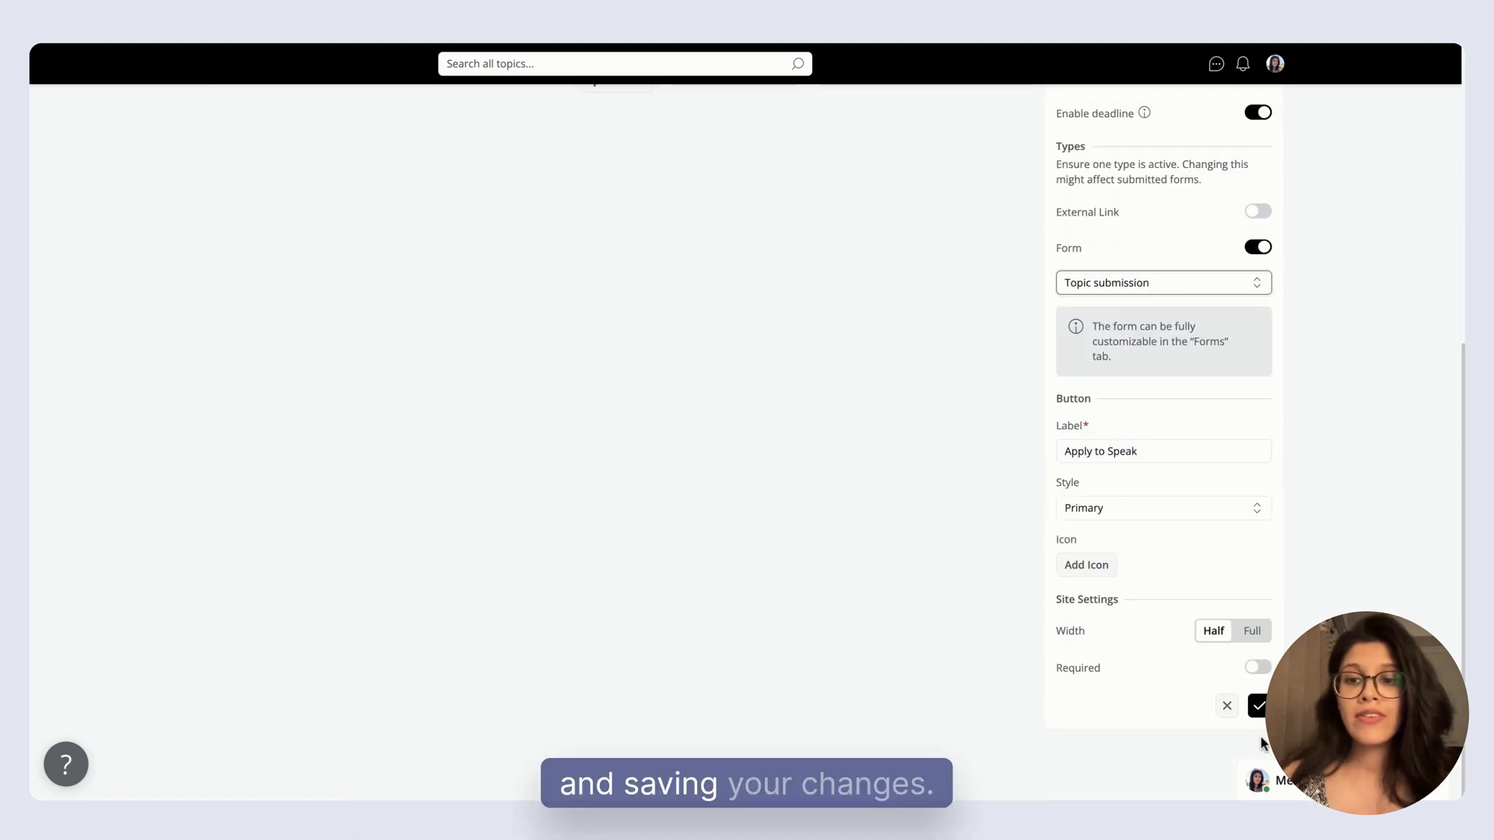
left_click(1258, 705)
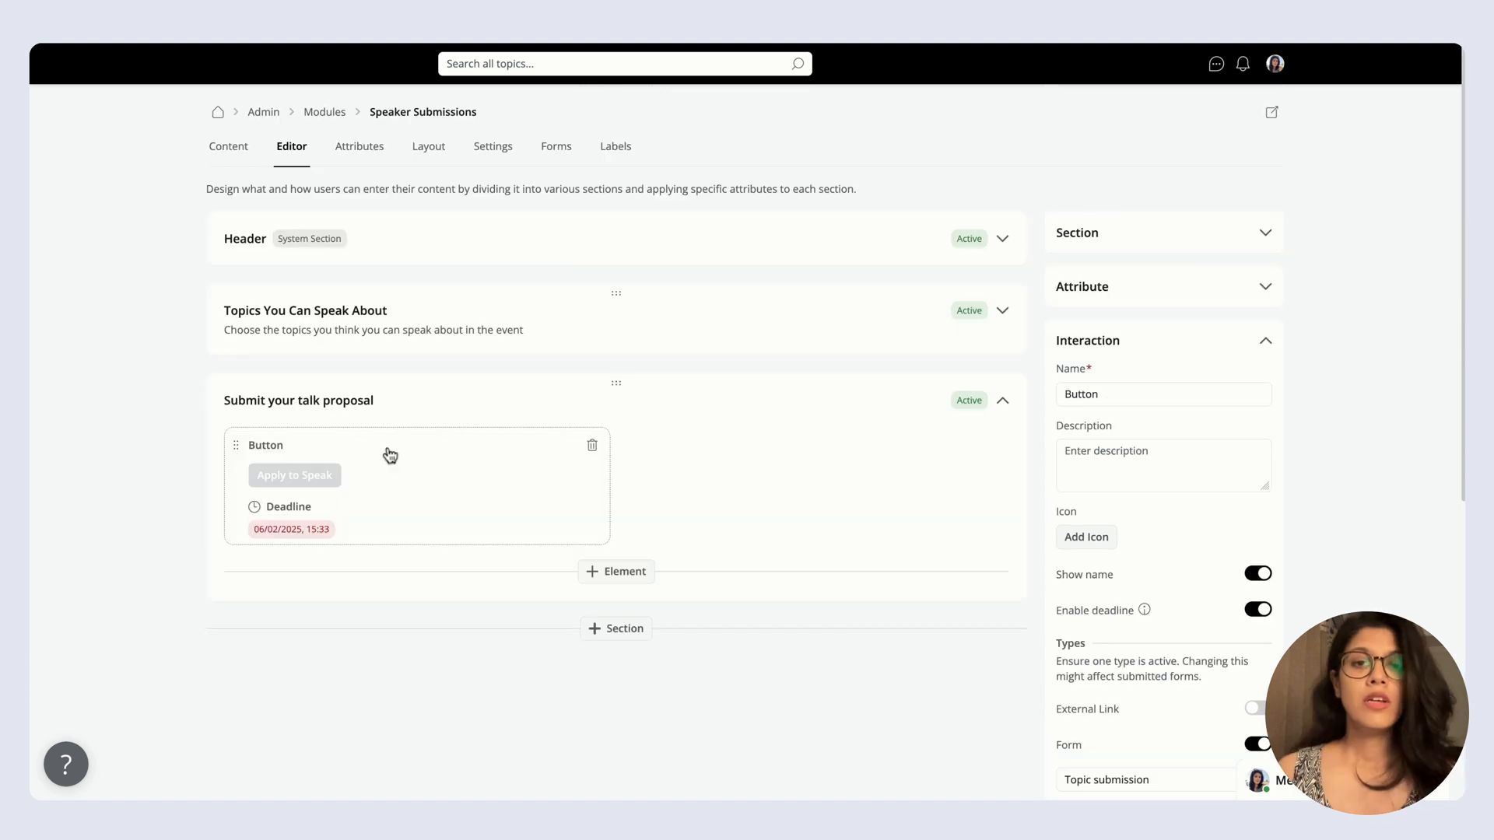
Add a Free Text question named "Name" to the module's Topic submission form.
left_click(557, 149)
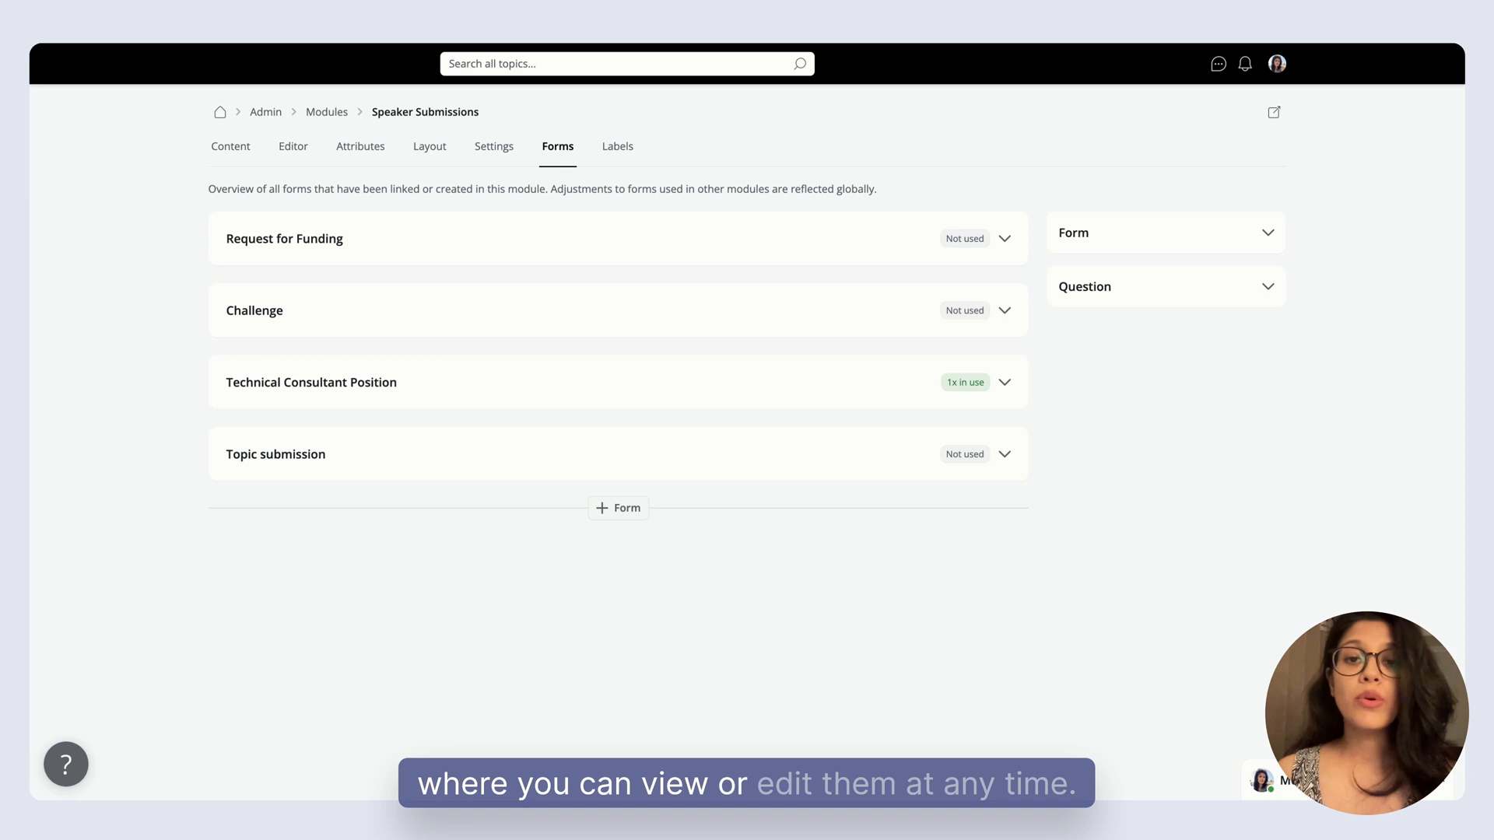
left_click(420, 457)
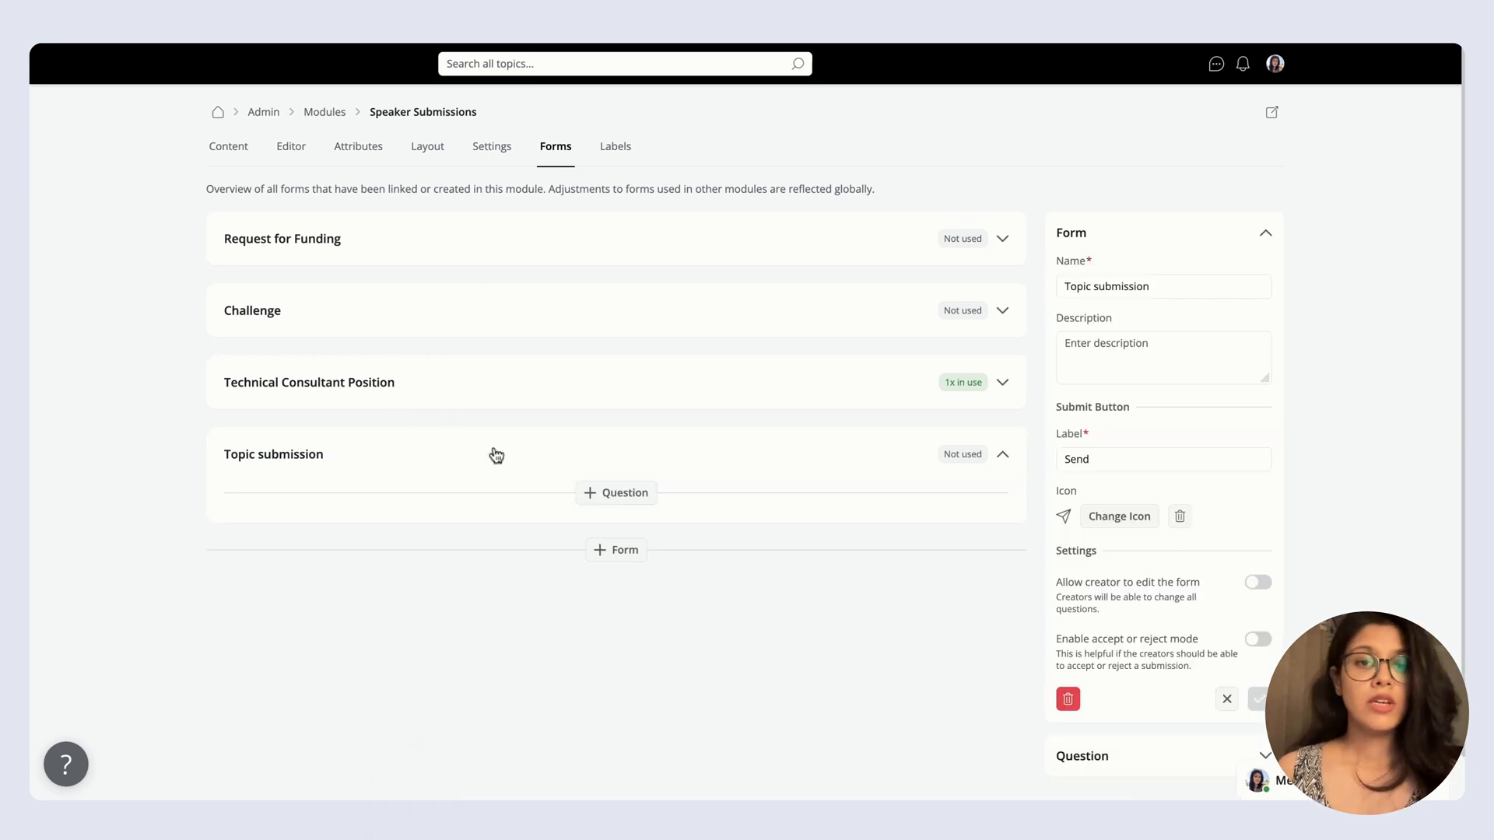
left_click(617, 501)
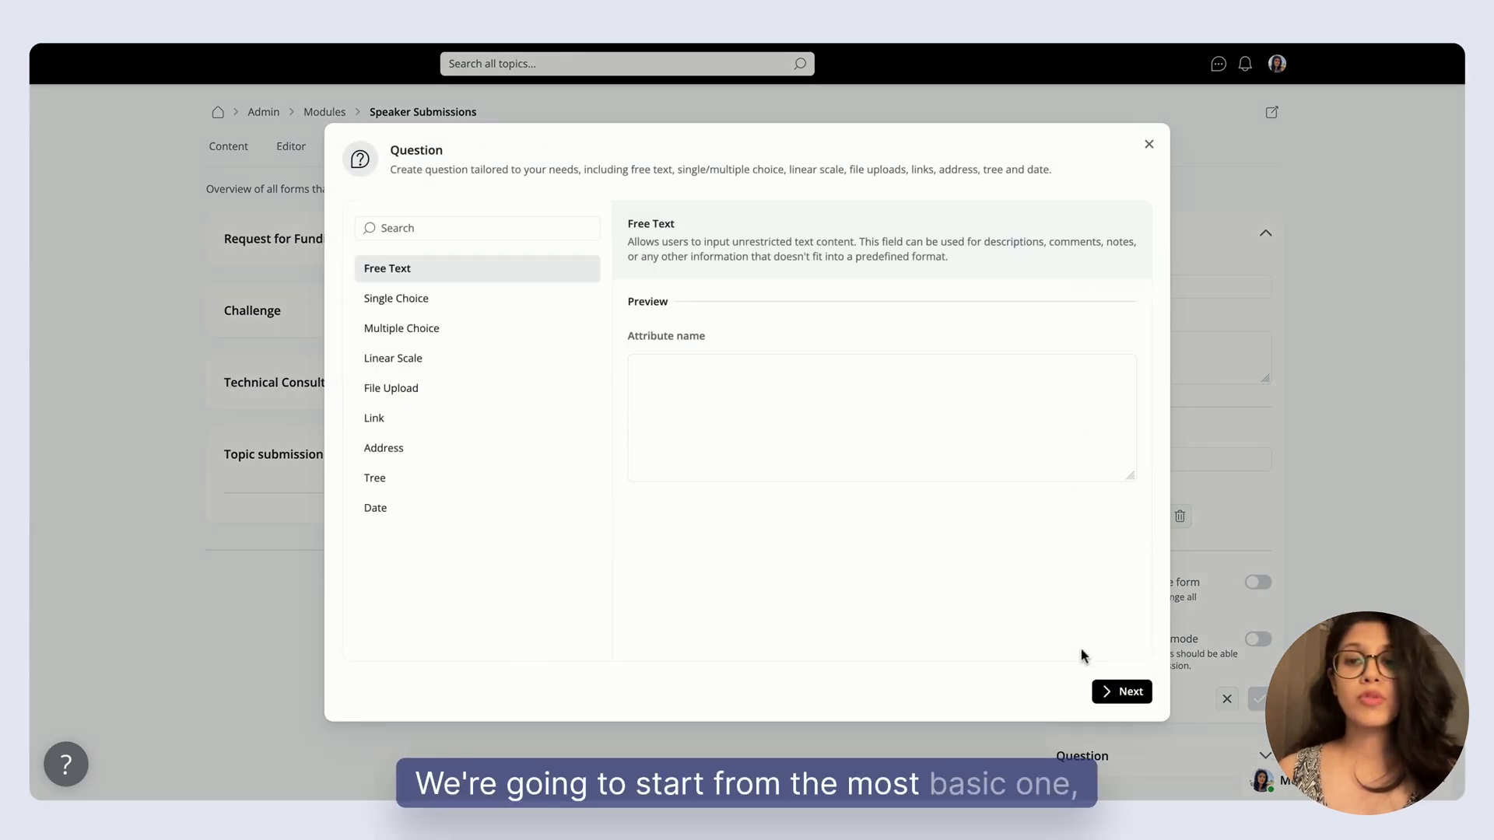
left_click(1130, 691)
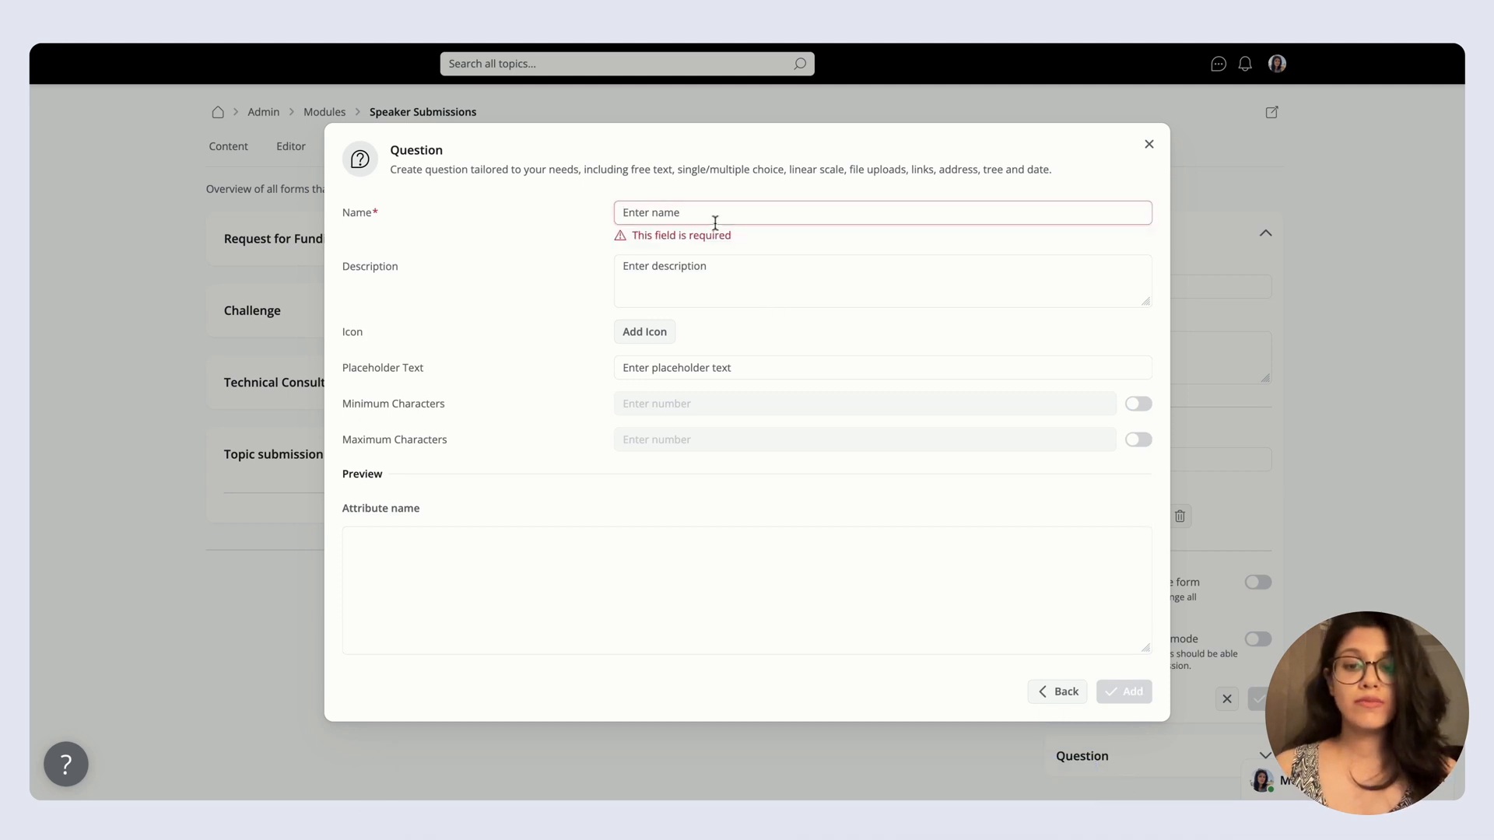
type("Name")
key("Return")
Add a Multiple Choice question "What aspect of your startup journey will you focus on?" with options Finding early traction, Overcoming a major challenge, Scaling and growth strategy.
left_click(617, 690)
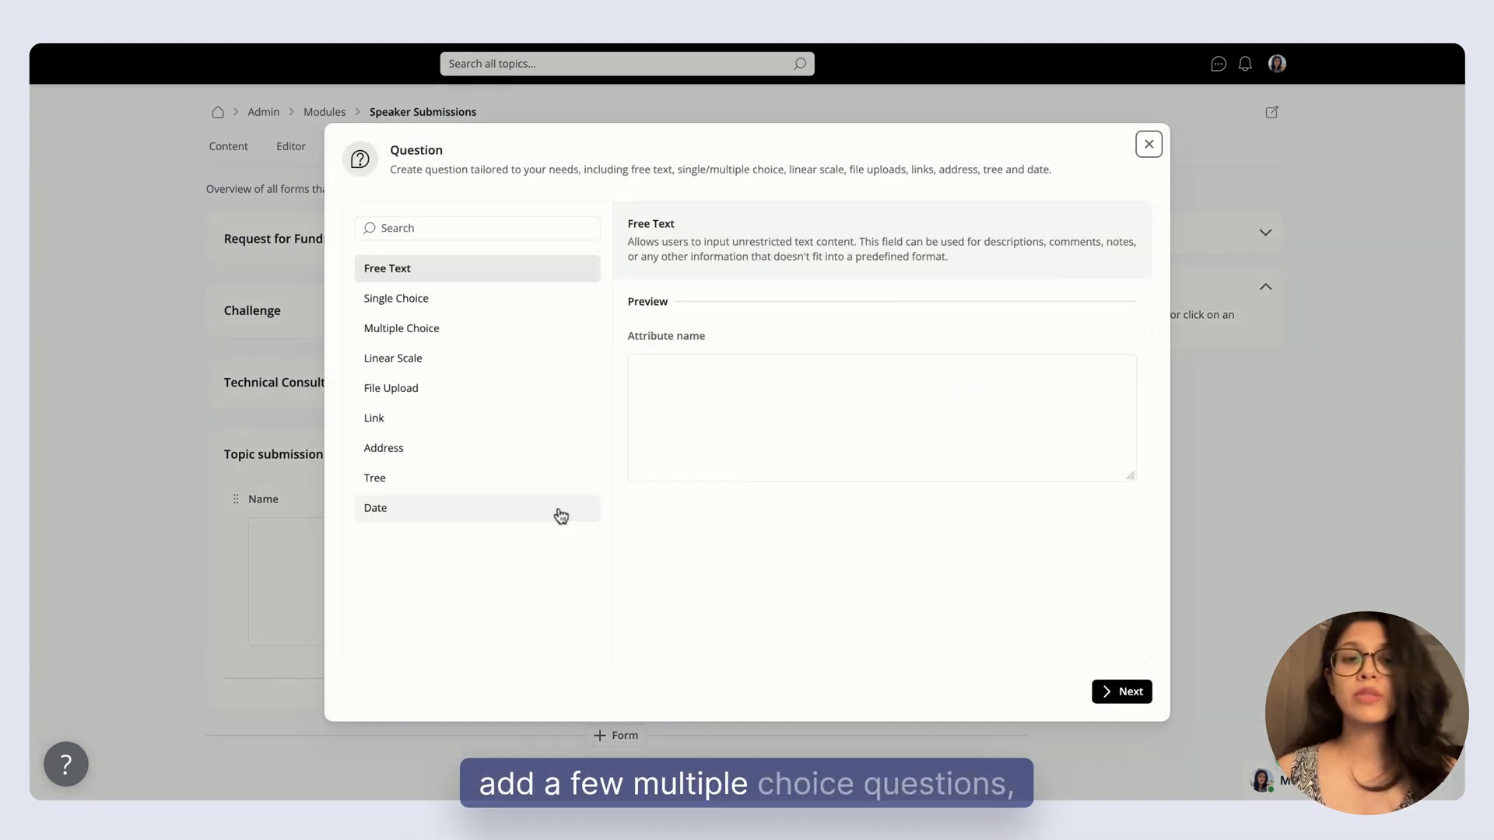
left_click(444, 337)
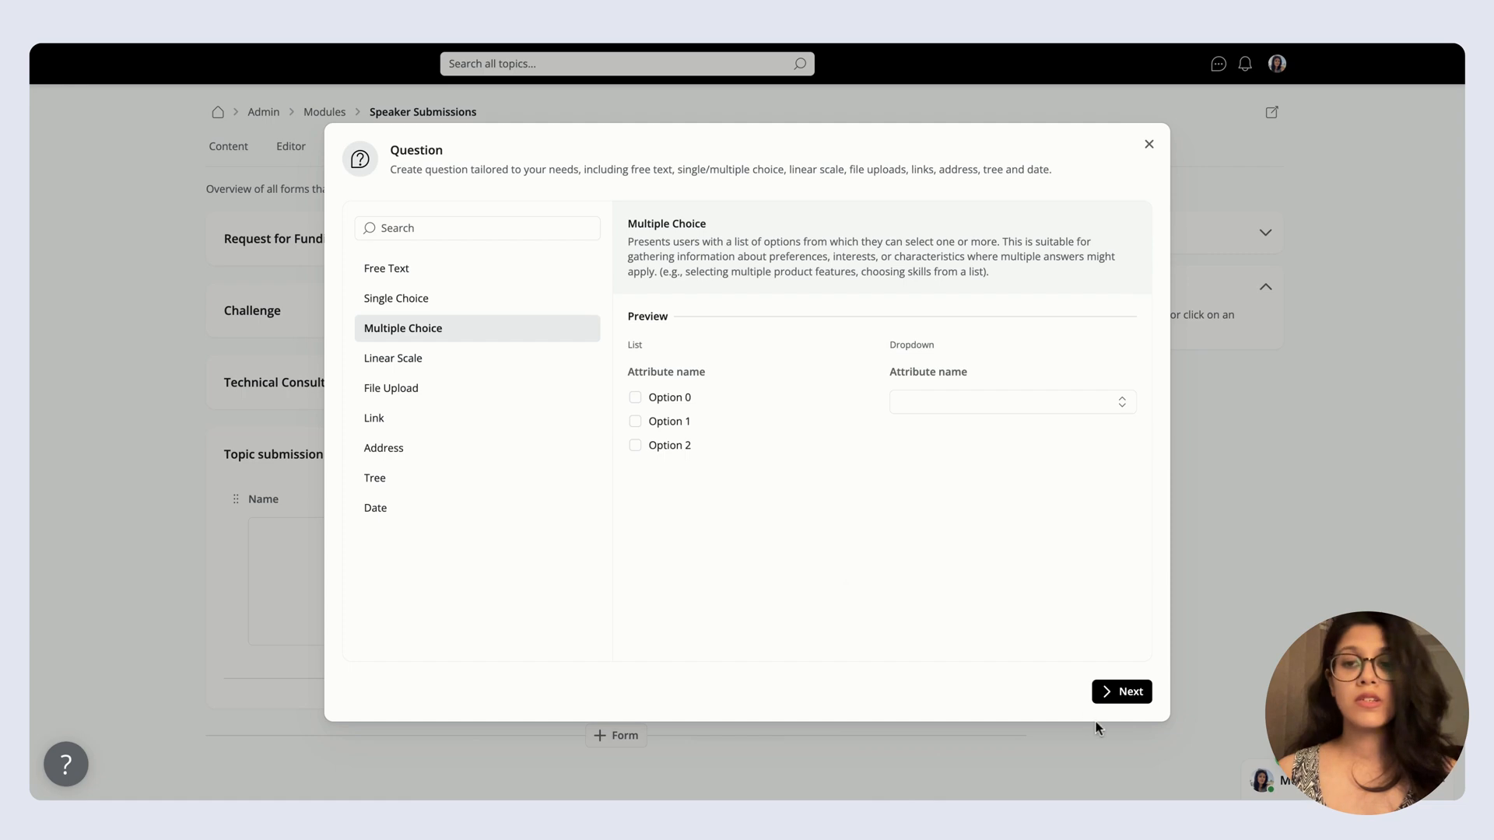
left_click(1124, 693)
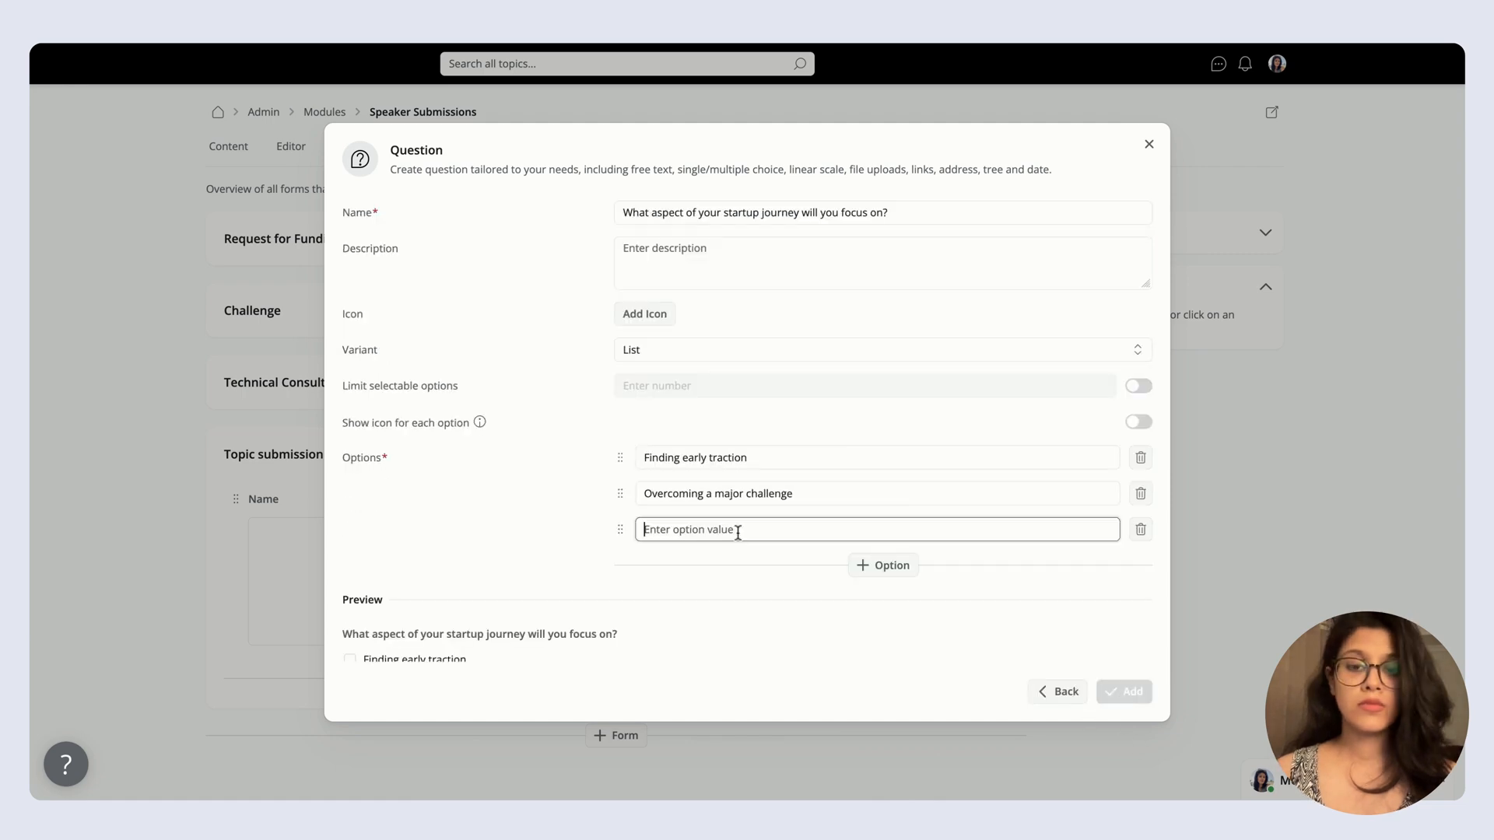
type("Scaling and growth strategy")
scroll(1012, 467, "down", 2)
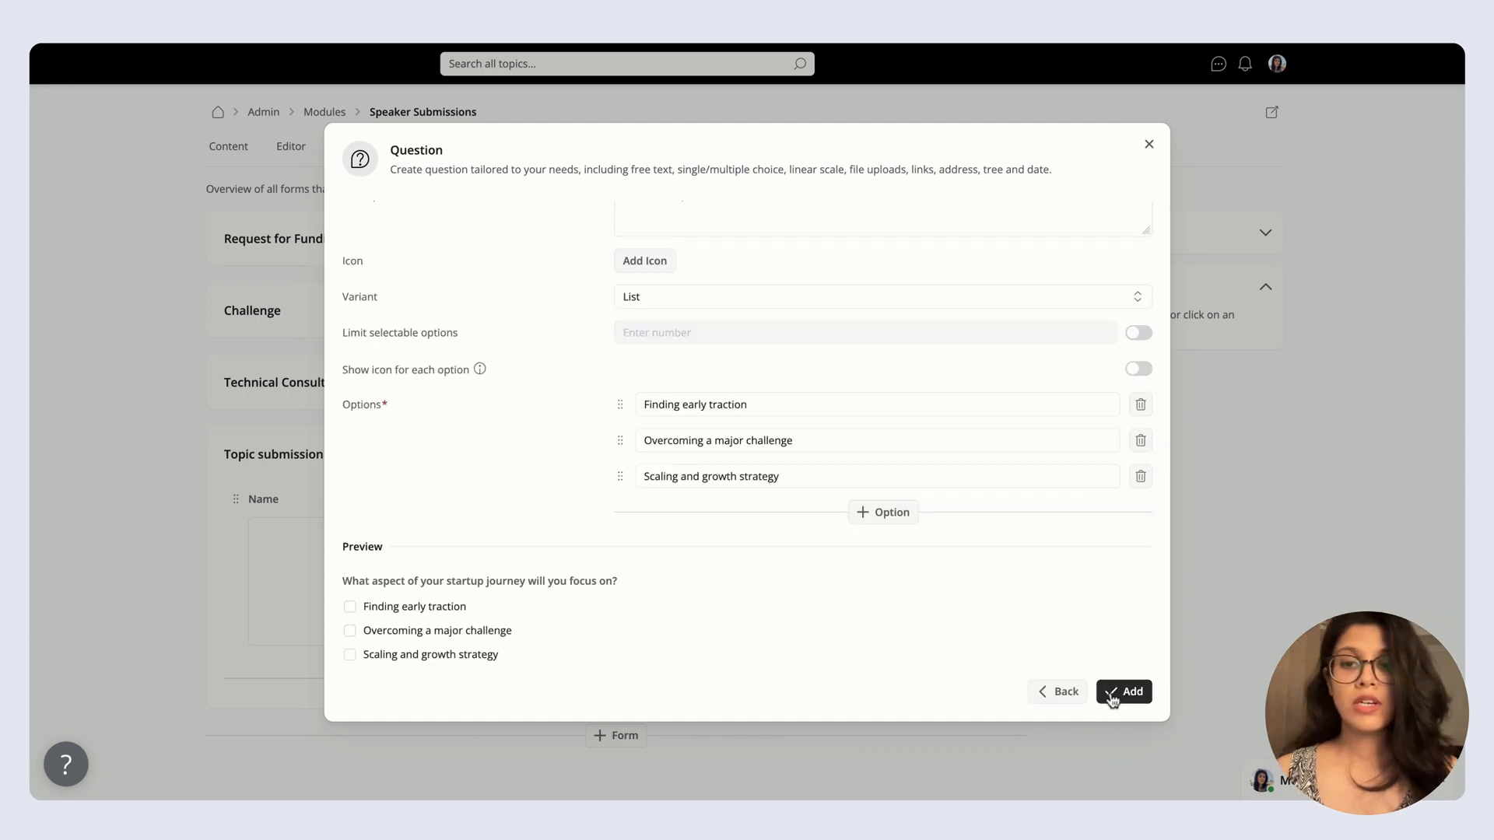
left_click(1117, 698)
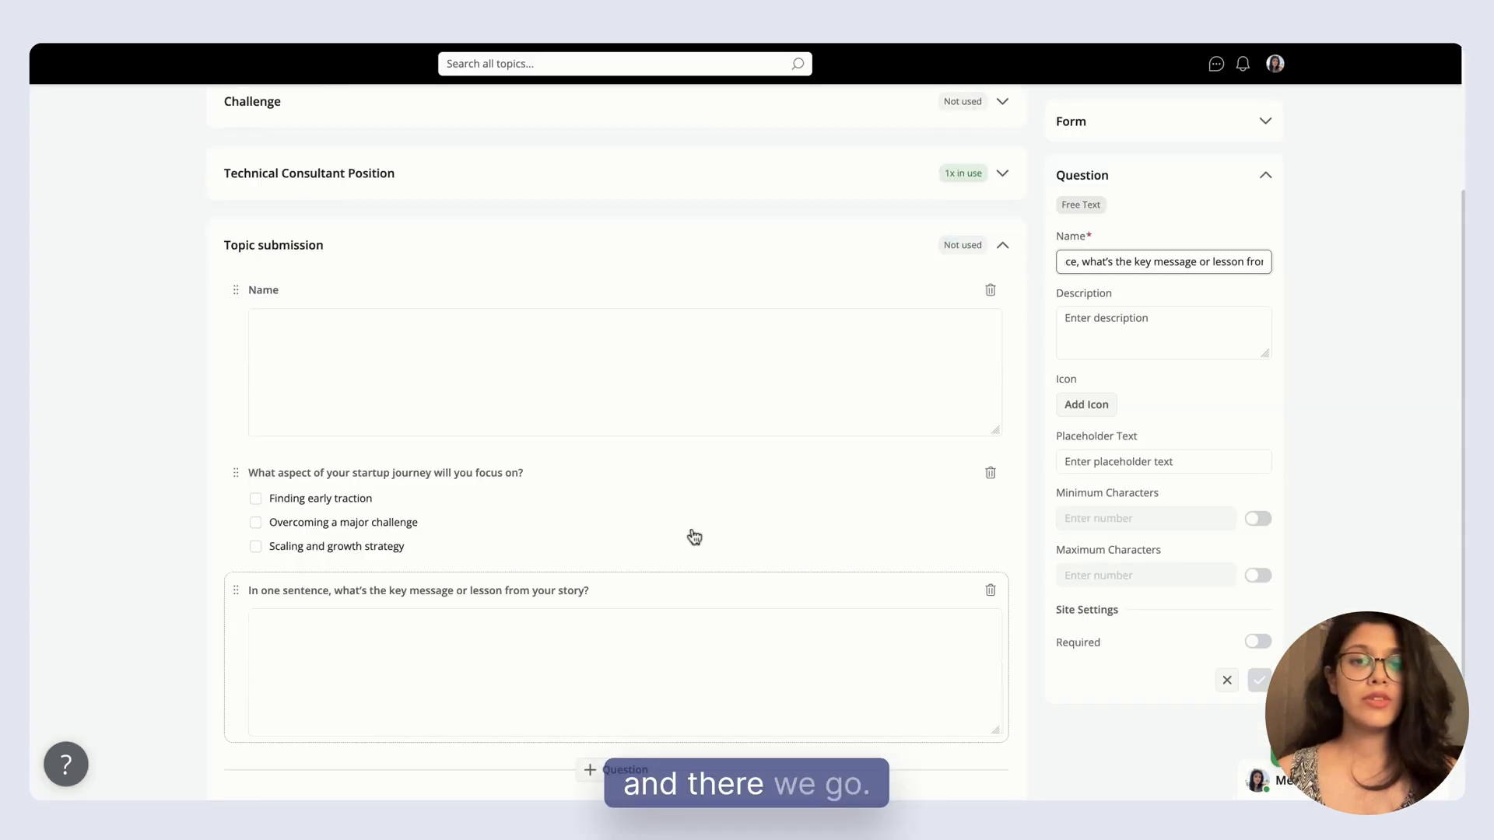
scroll(694, 537, "down", 1)
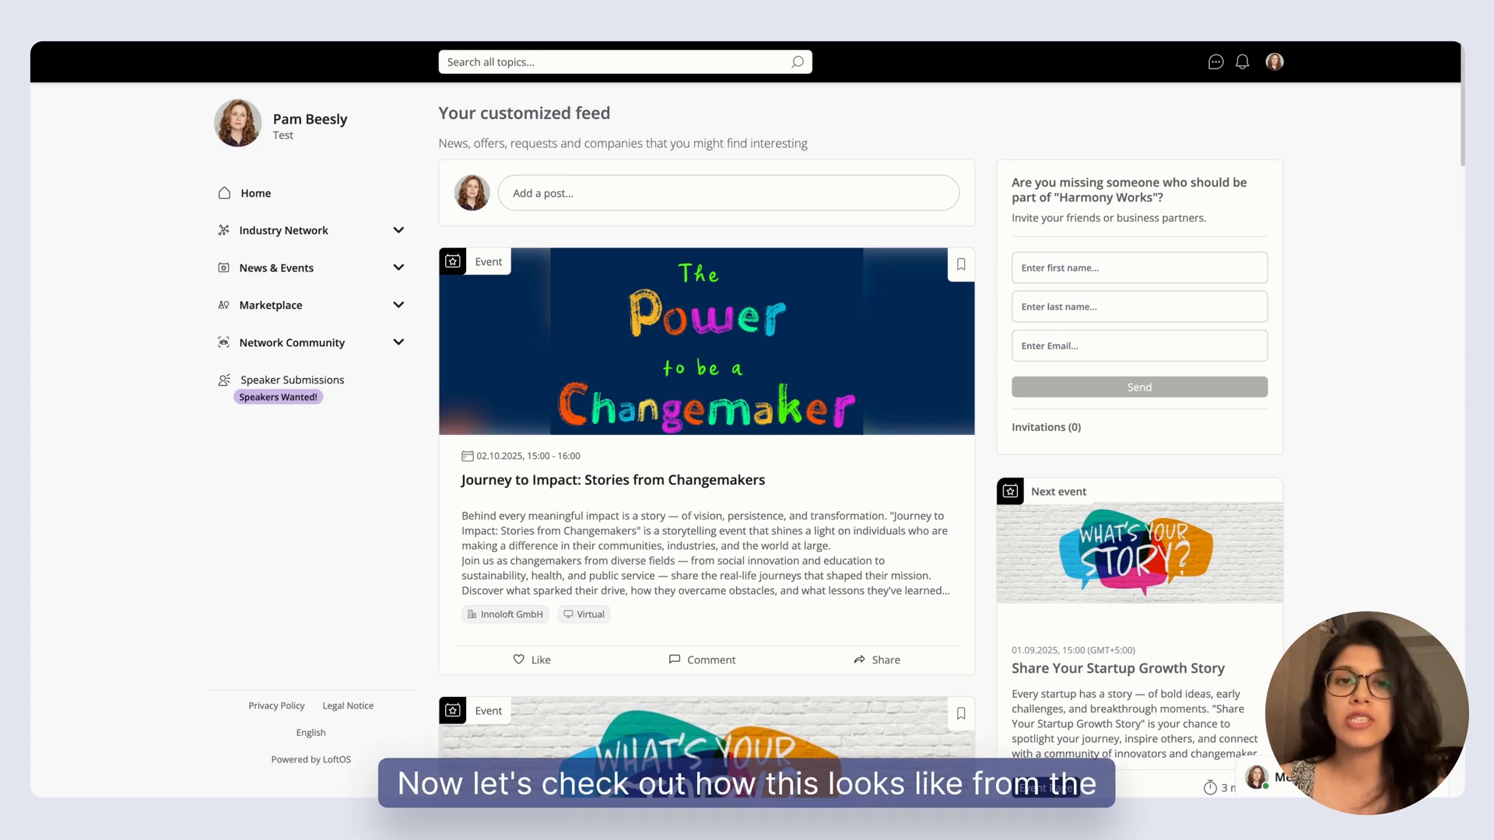
As a member, open the Call for Speakers entry in Speaker Submissions and go to its talk proposal section.
left_click(360, 407)
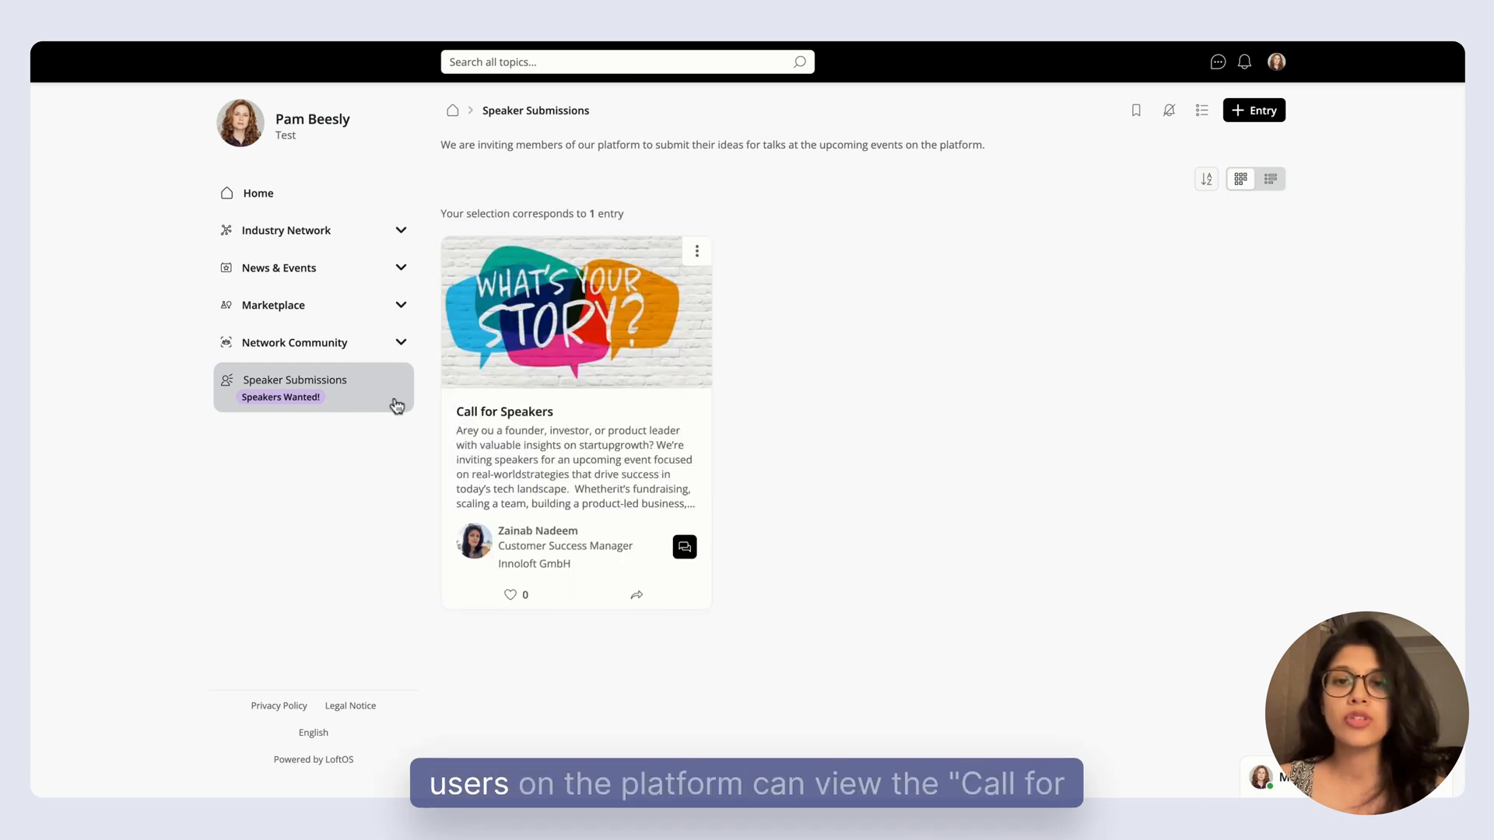
left_click(616, 341)
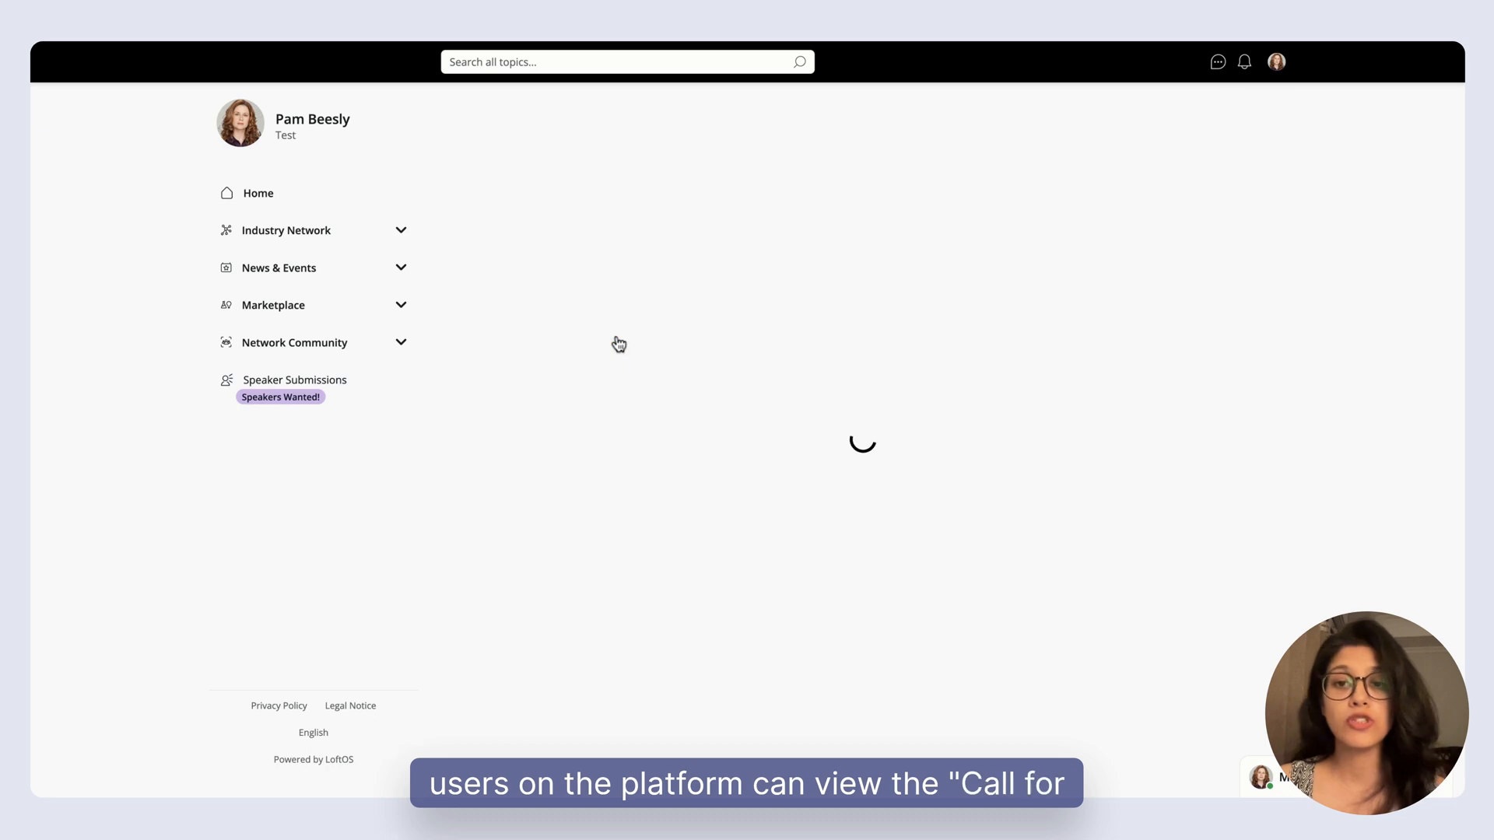
scroll(861, 421, "down", 3)
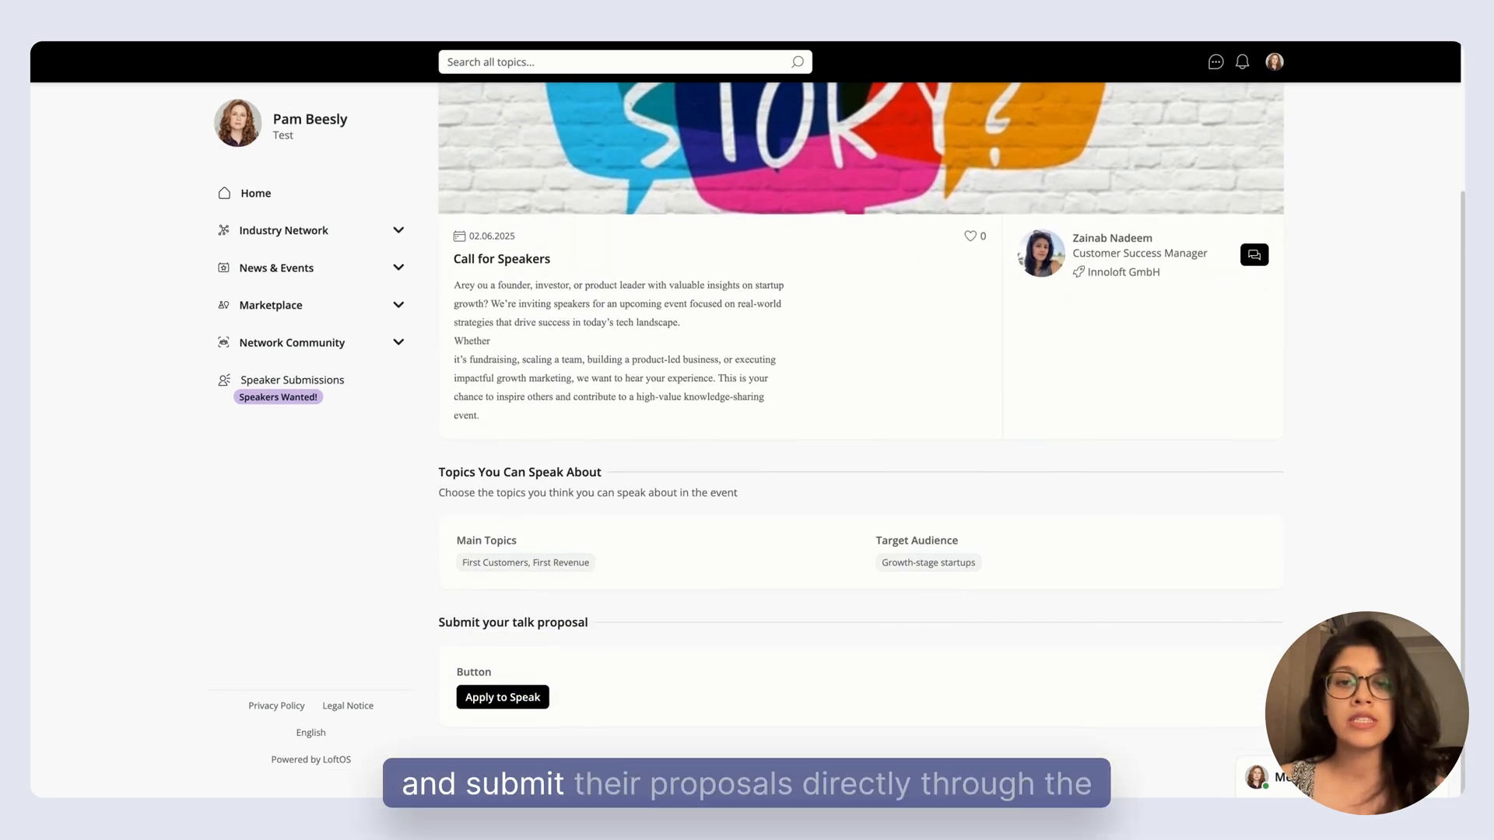
Apply to speak by entering the applicant's name, answering the key message question with "Test", and sending the Topic submission form.
left_click(522, 700)
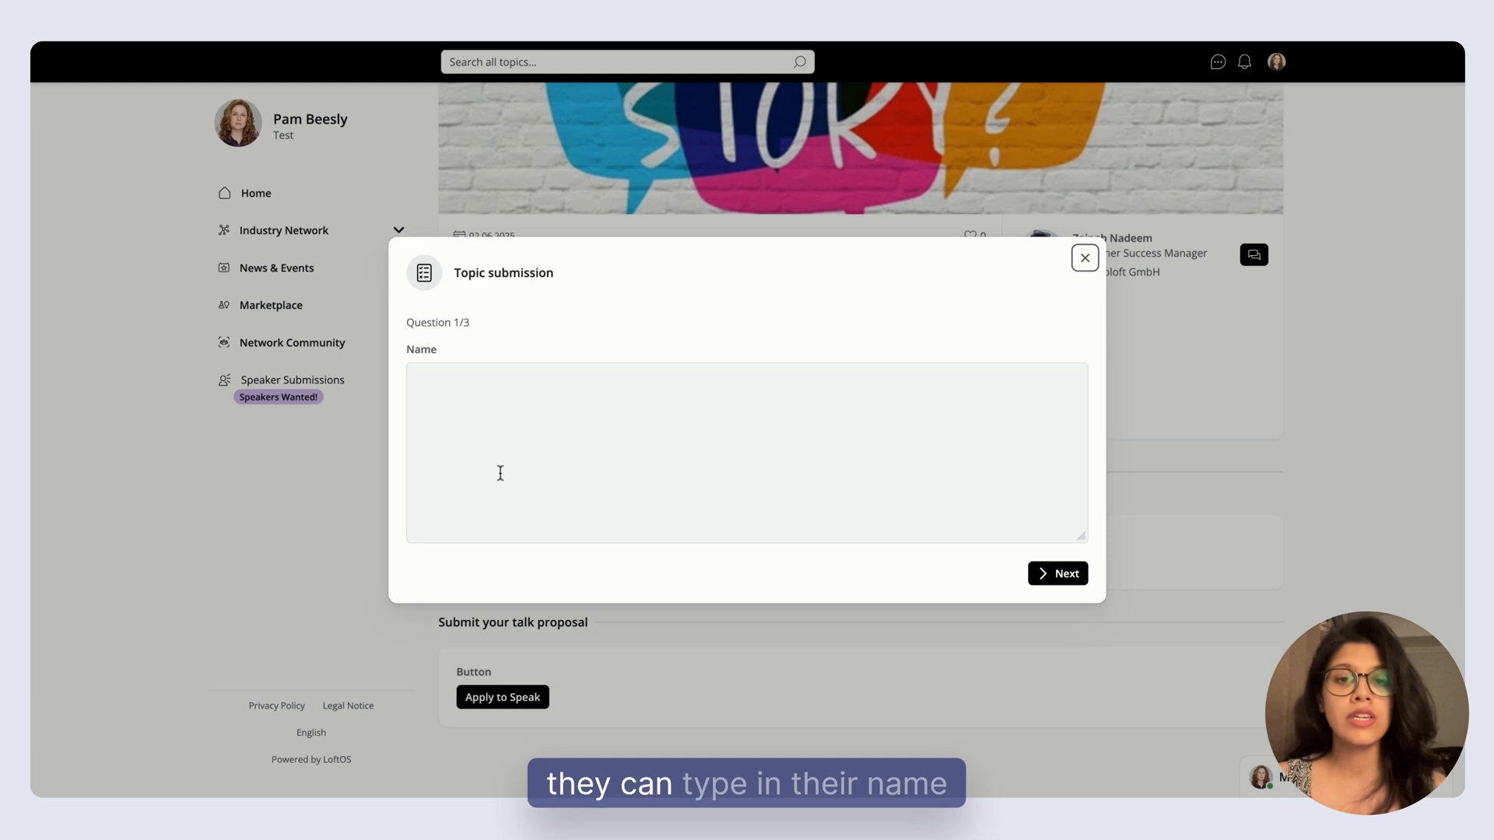
left_click(499, 473)
type("Pam b")
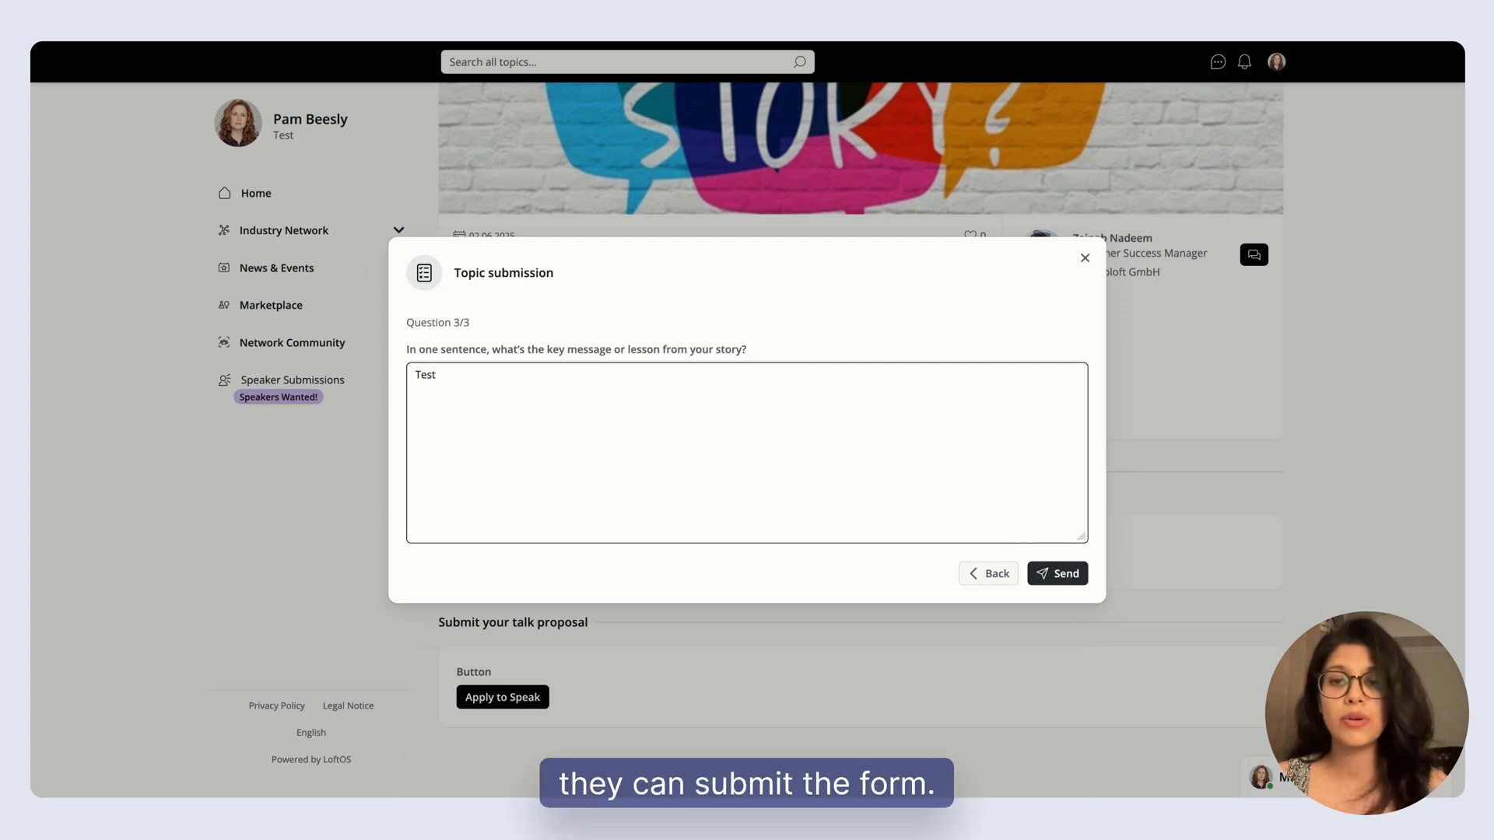
left_click(1058, 573)
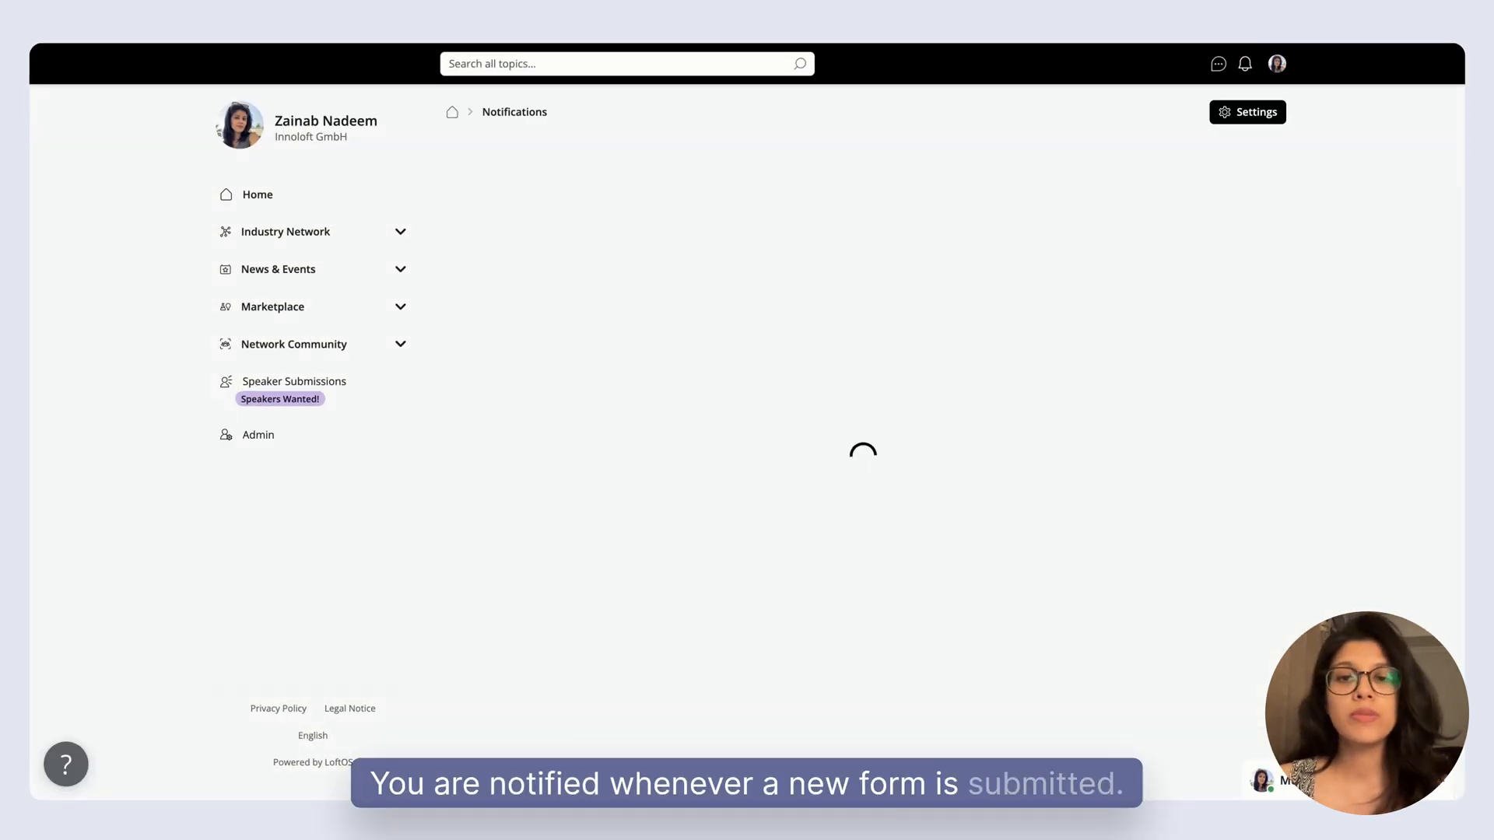
As the admin, view the submissions received through the Call for Speakers entry's Button interaction.
left_click(602, 165)
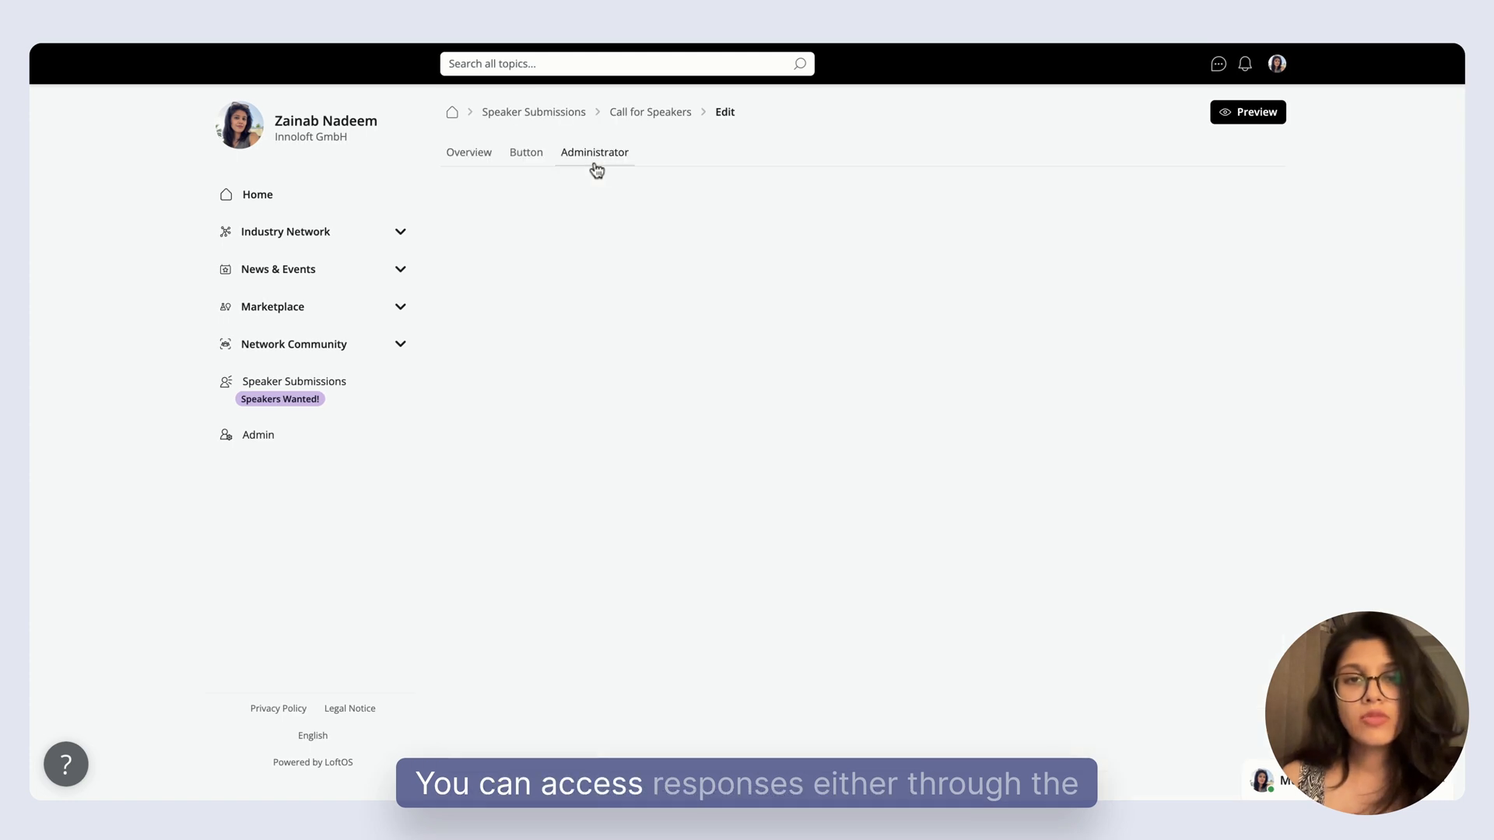
left_click(466, 166)
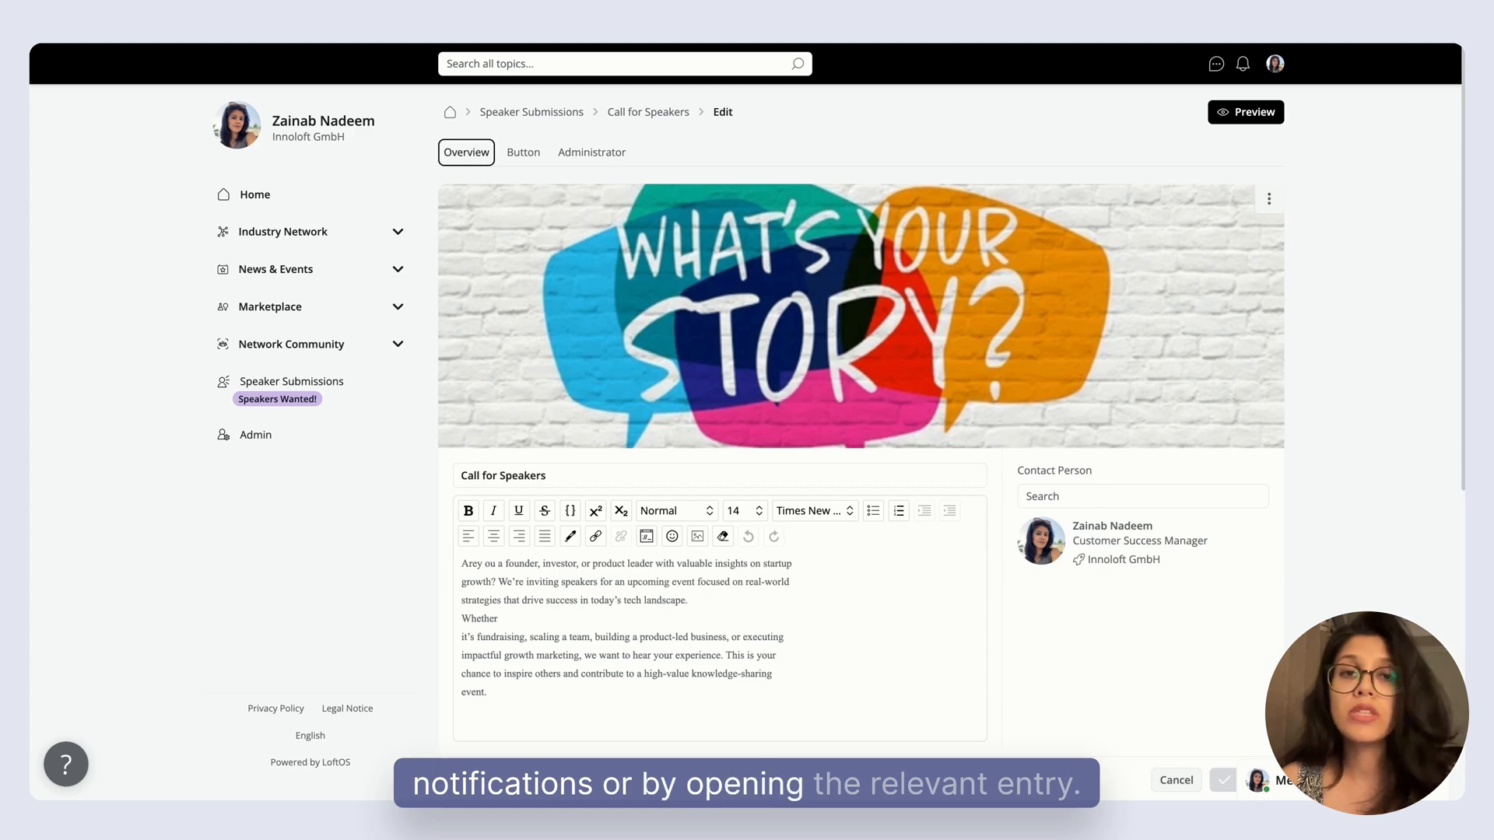
left_click(515, 156)
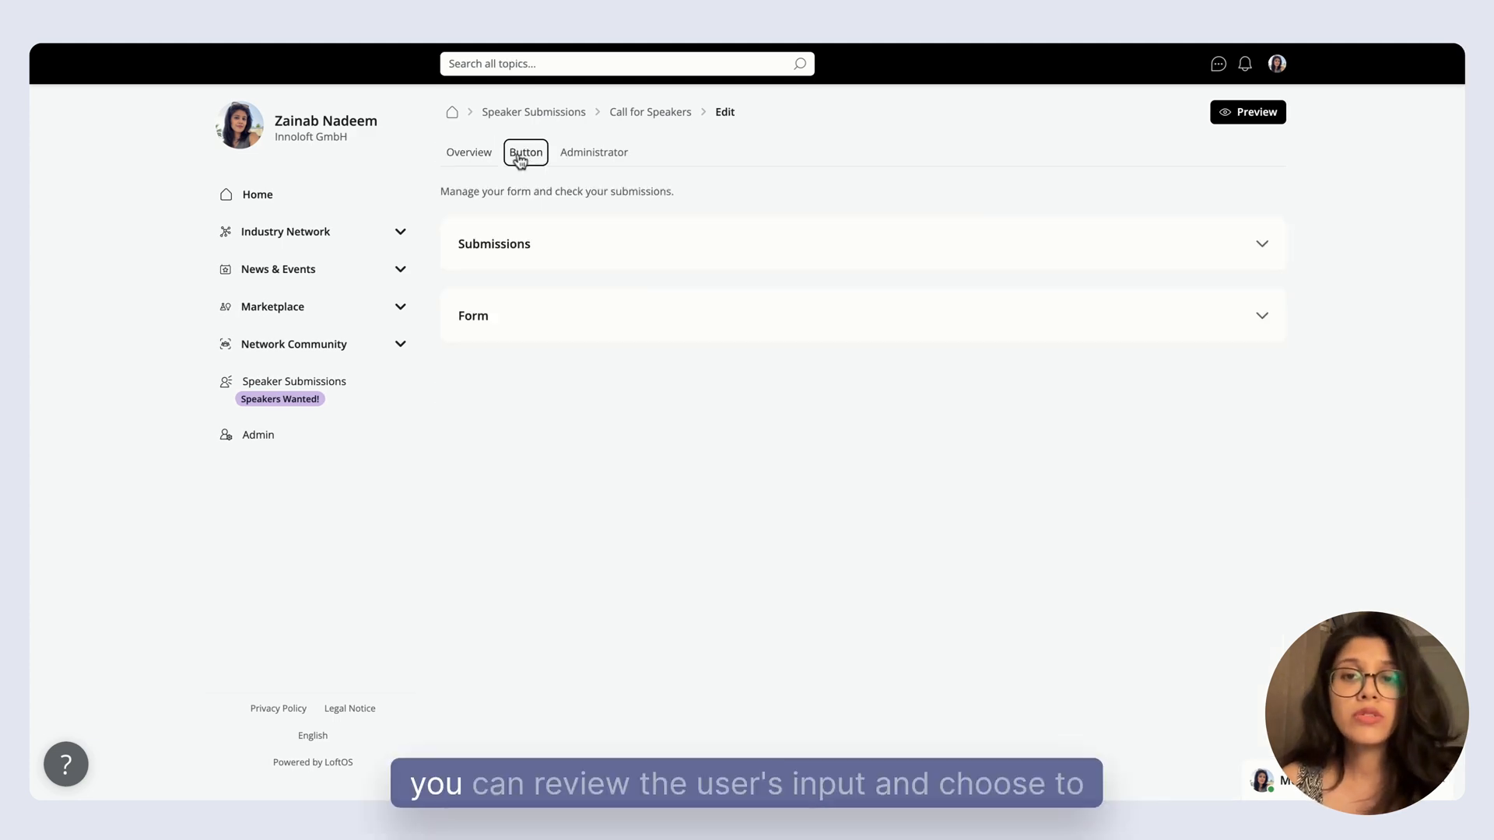
left_click(545, 263)
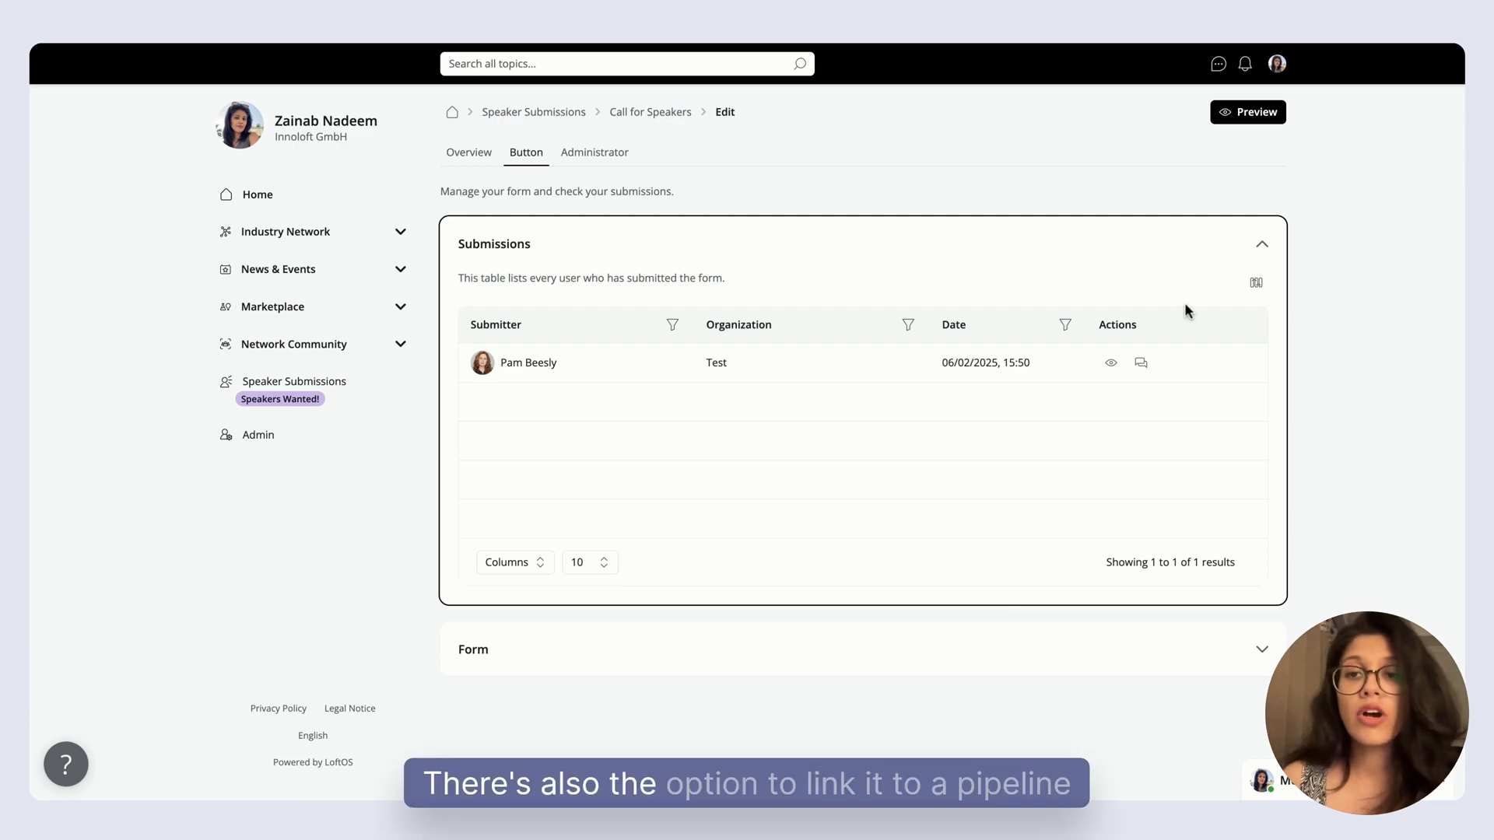
In the pipeline linked to the submissions, add a red column named "Next Stage" and move the Inbox submission card into it.
left_click(1256, 285)
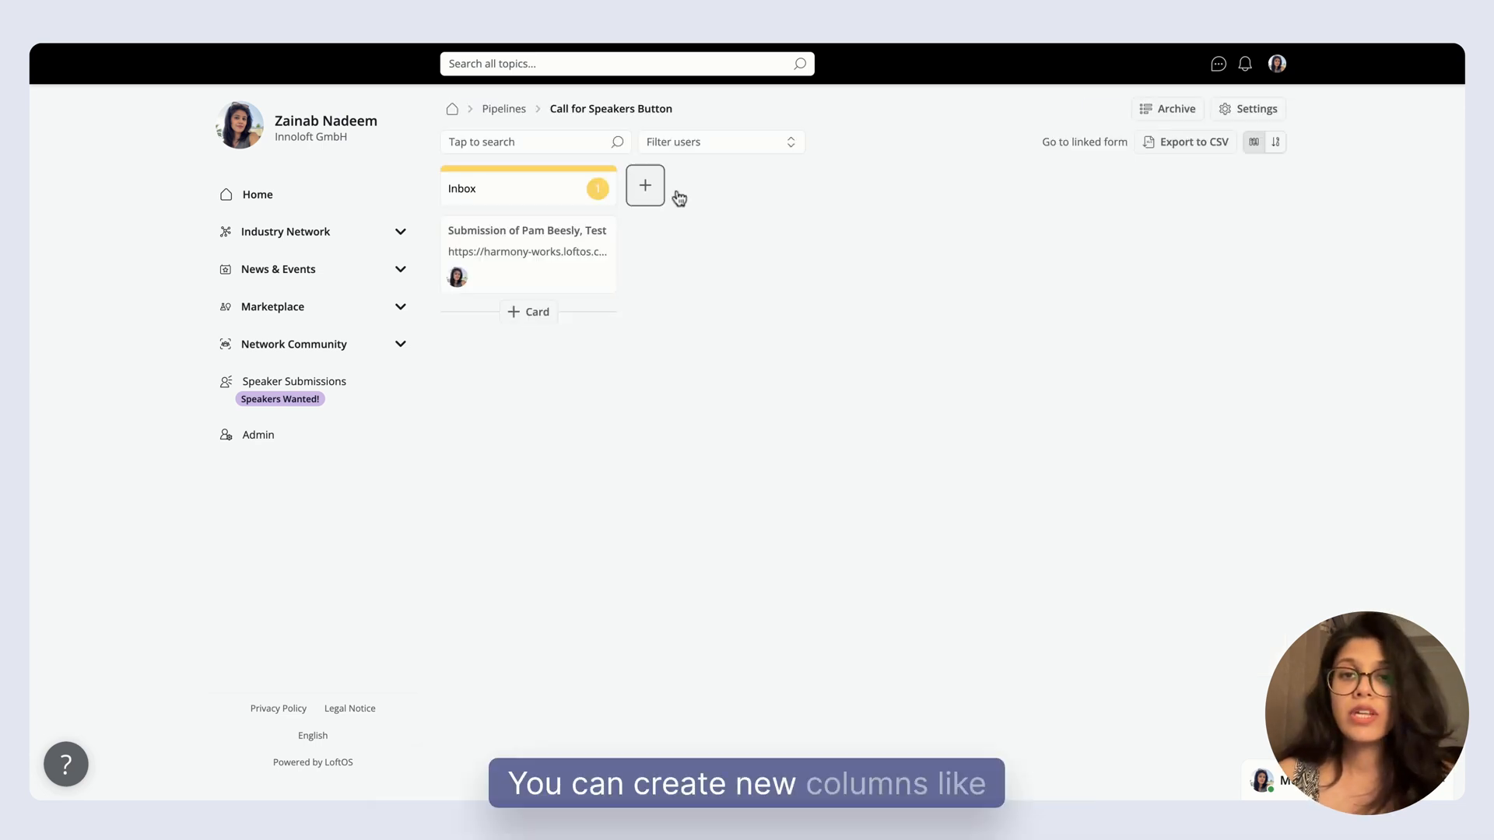
left_click(647, 190)
type("Next")
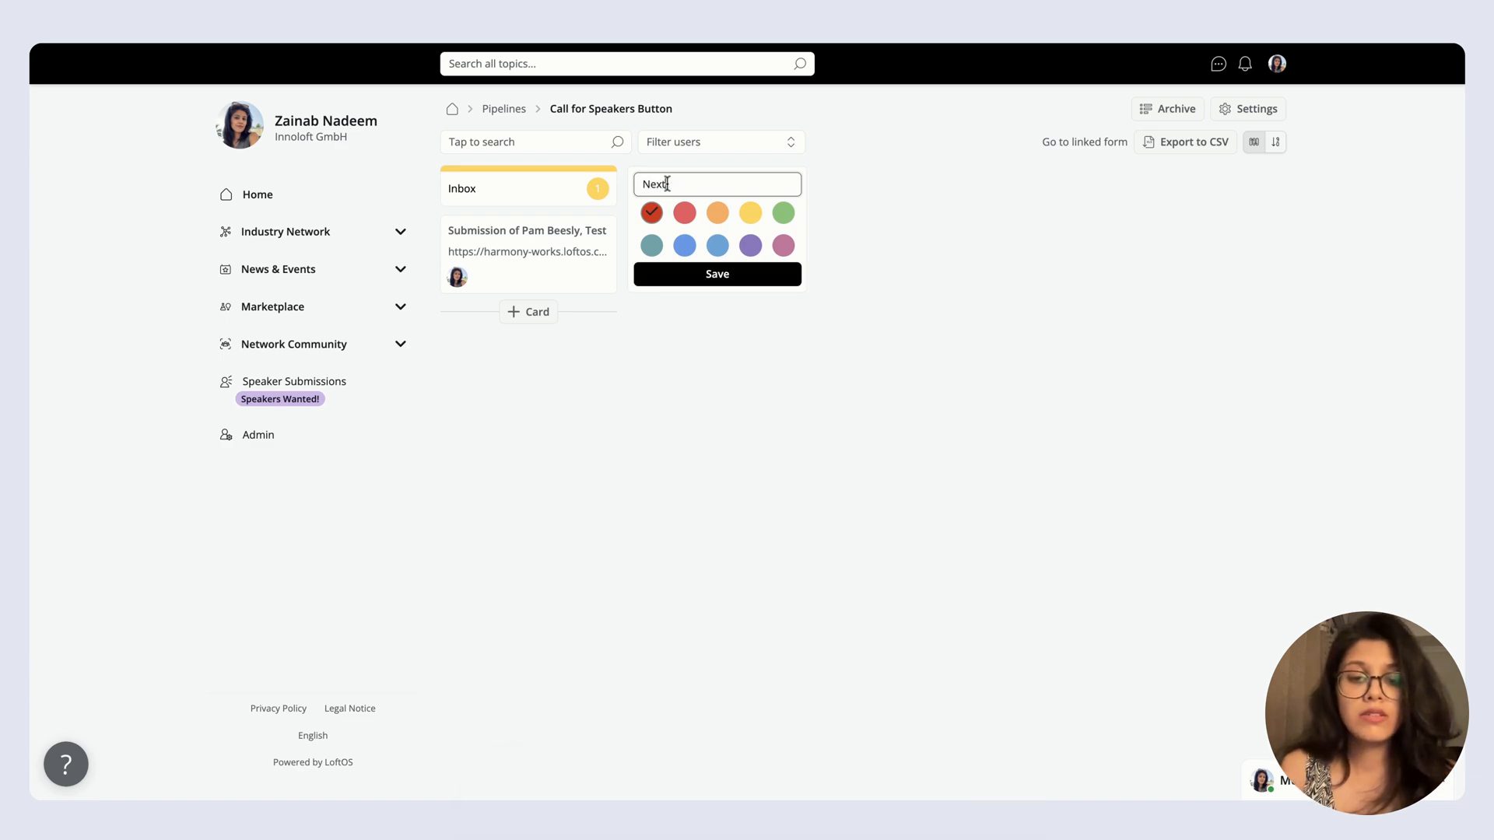
type(" Stage")
key("Return")
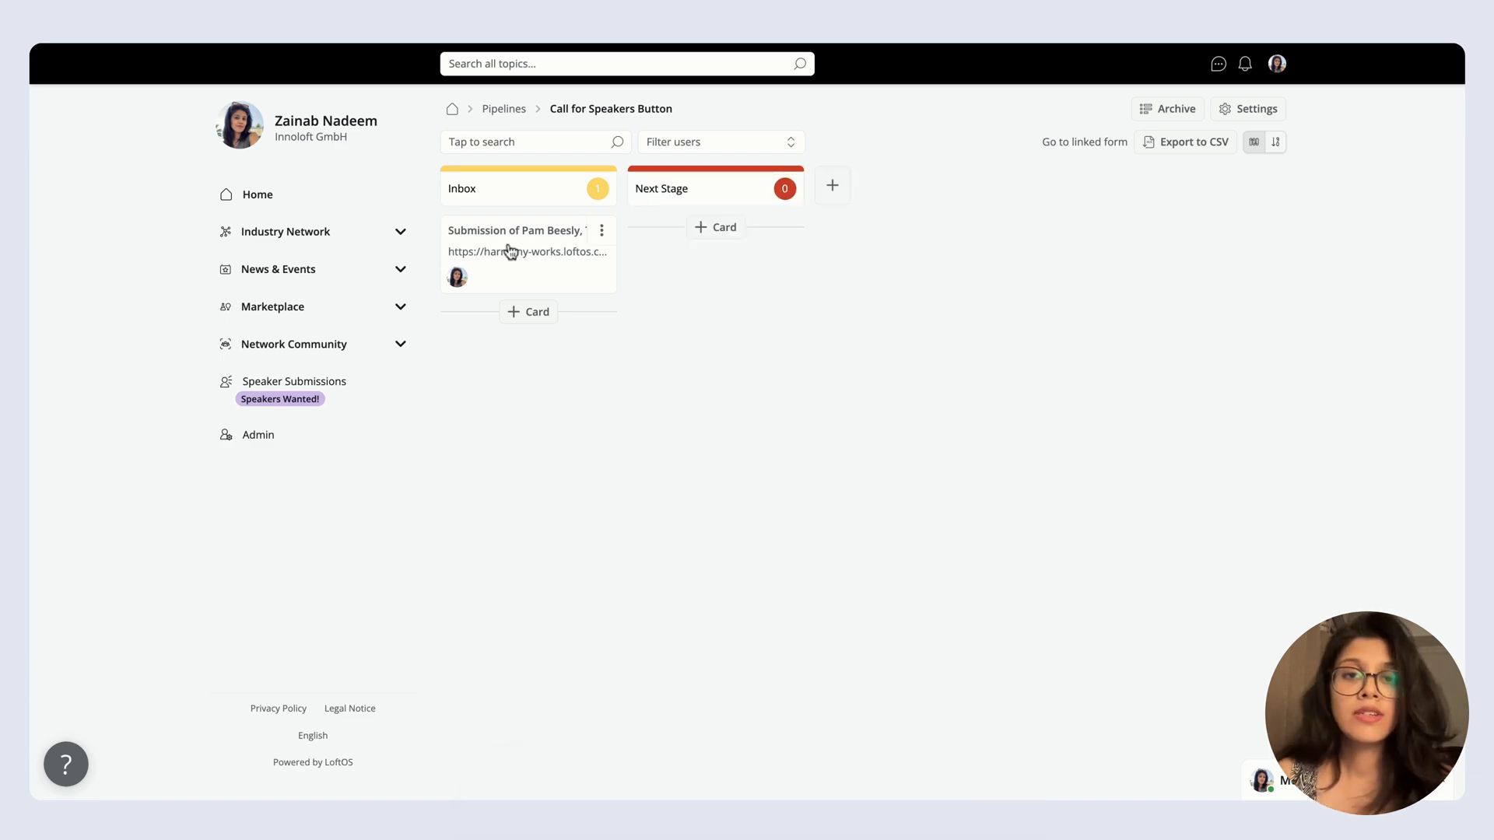
left_click_drag(509, 251, 704, 240)
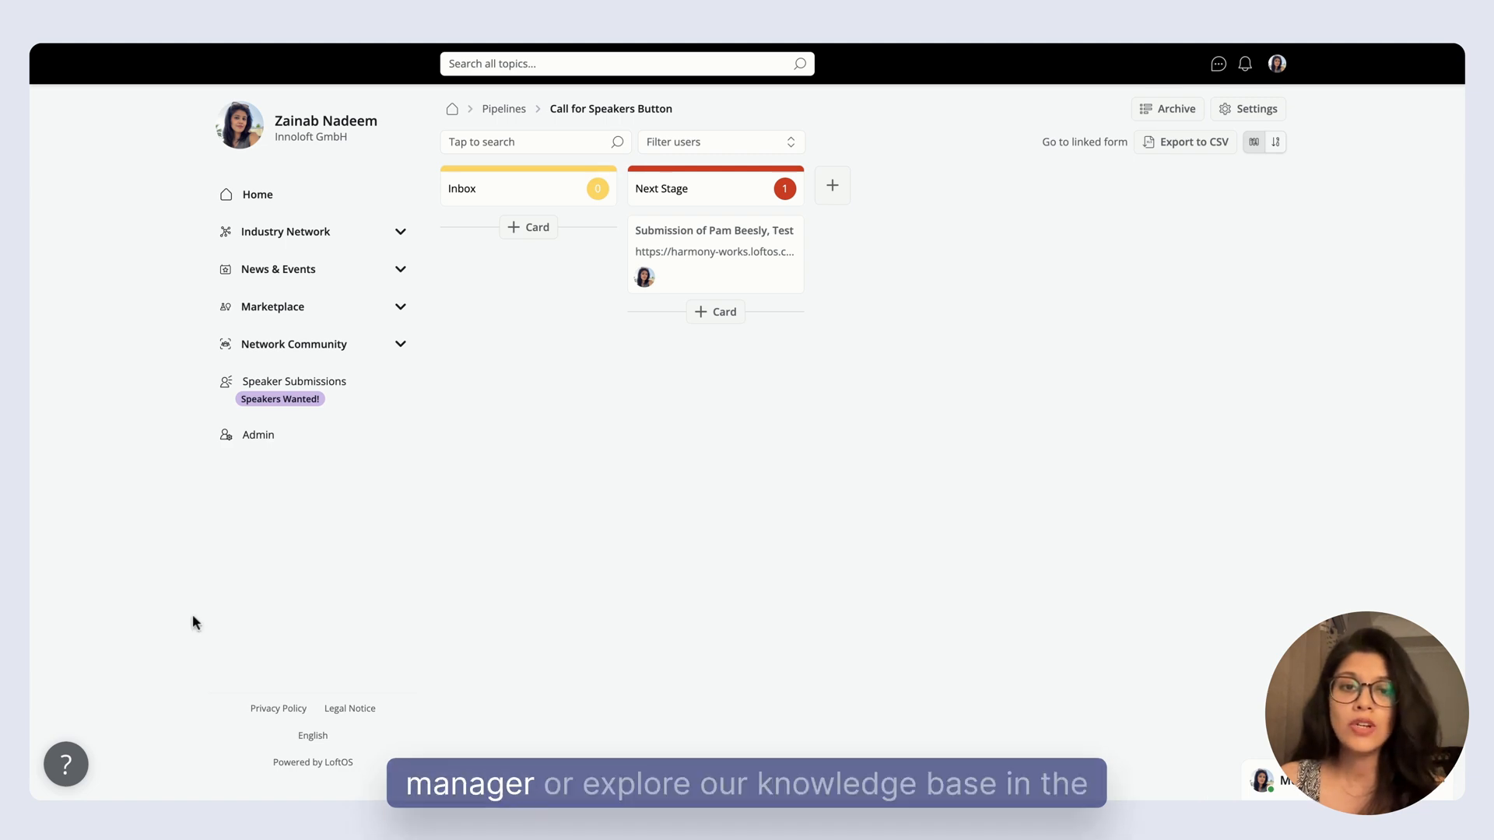
Open the Resource Center to see the available help options.
left_click(78, 756)
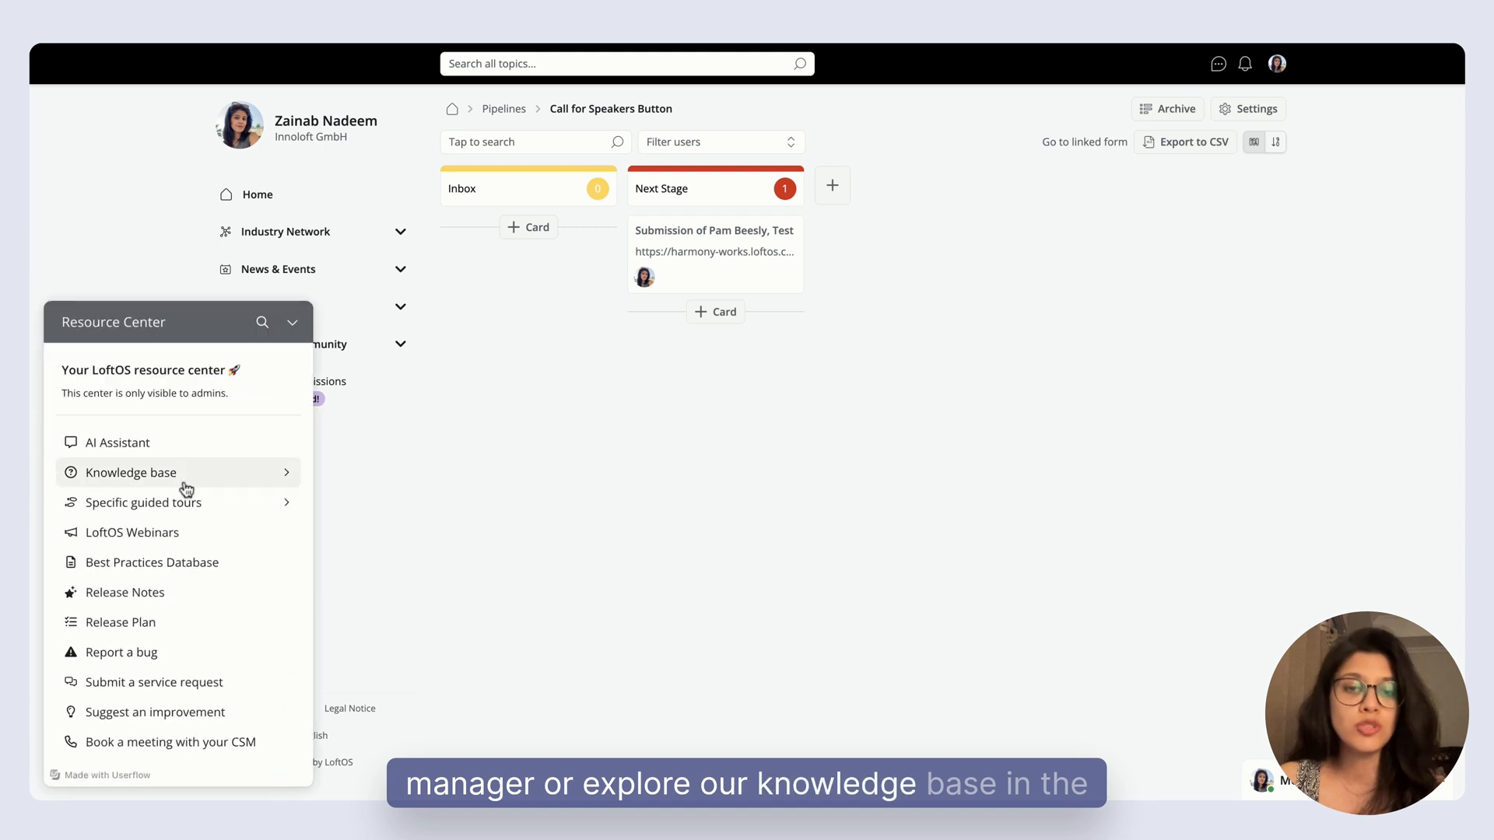